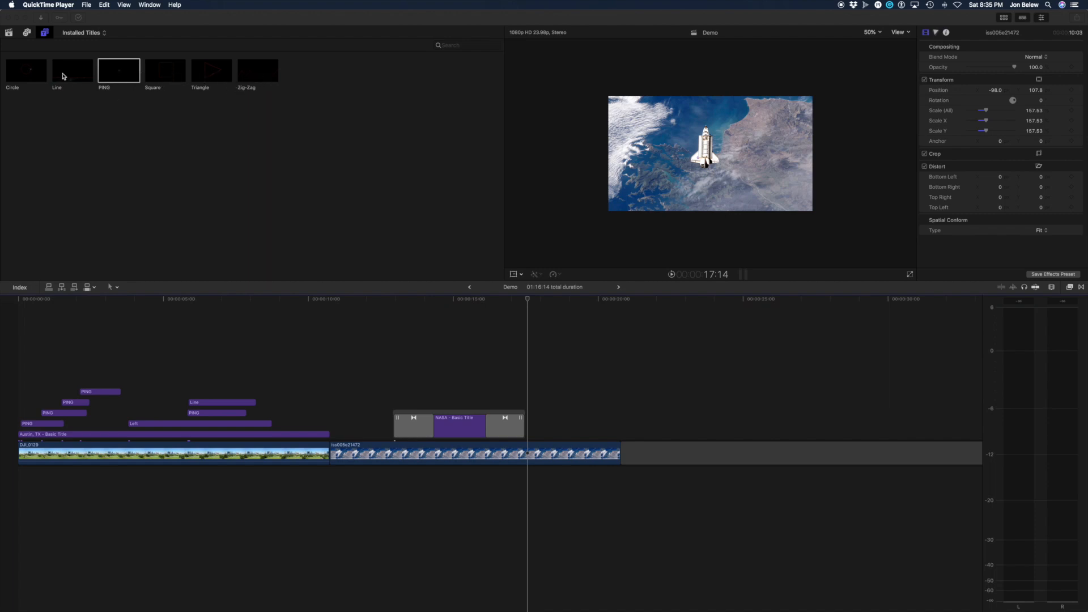
# - Add the Line title above the start of the NASA title in the timeline and preview it
pyautogui.click(65, 77)
pyautogui.click(73, 76)
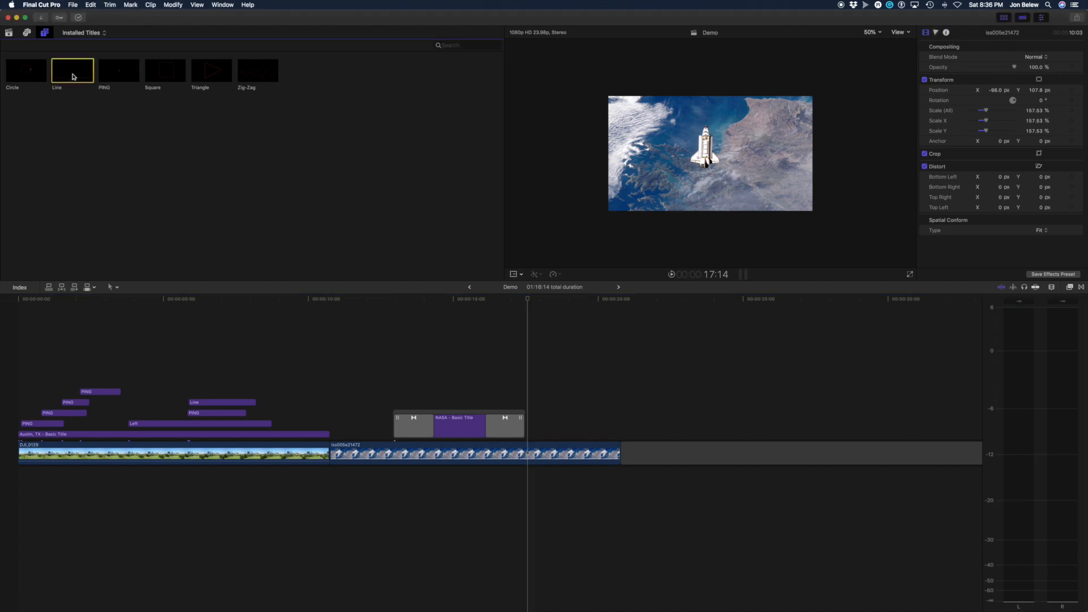
pyautogui.moveTo(74, 75); pyautogui.dragTo(405, 395)
pyautogui.press('space')
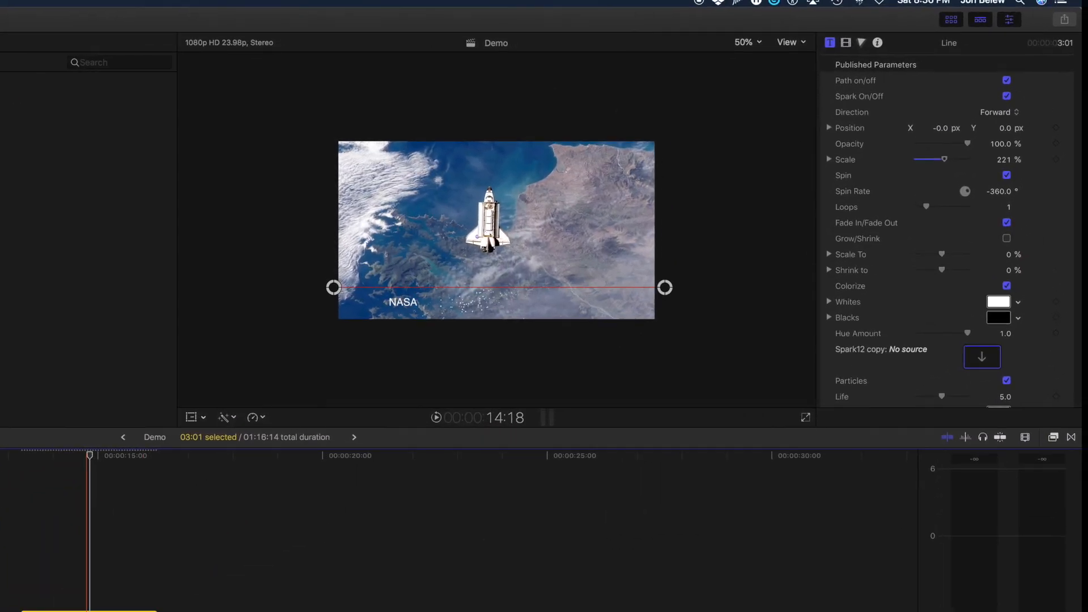
# - Disable the iss005e21472 background clip, turn off the path of the Line title, and preview the animation
pyautogui.press('v')
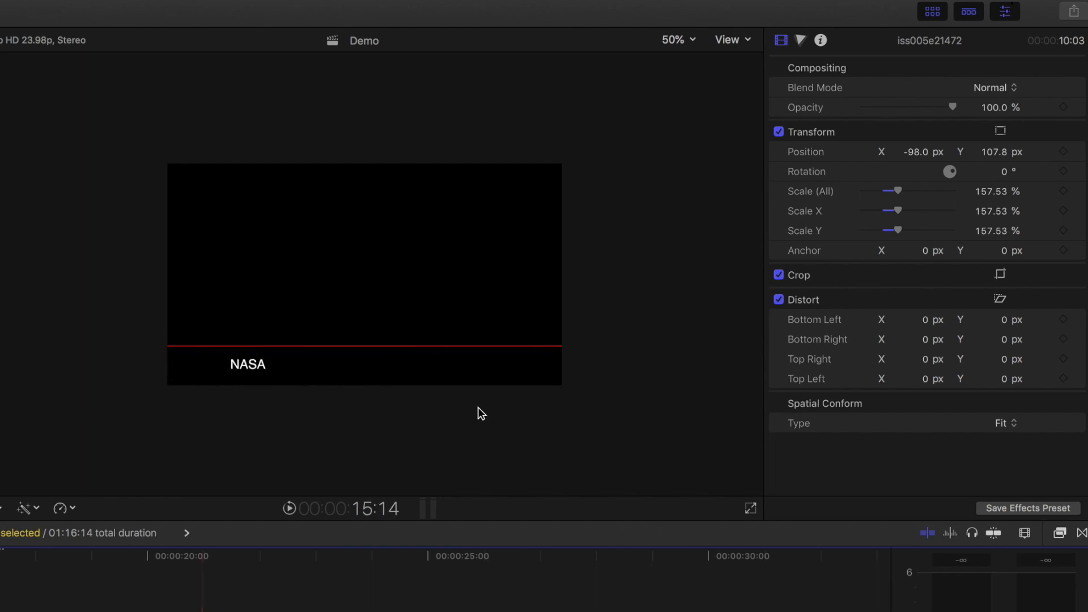
pyautogui.click(0, 611)
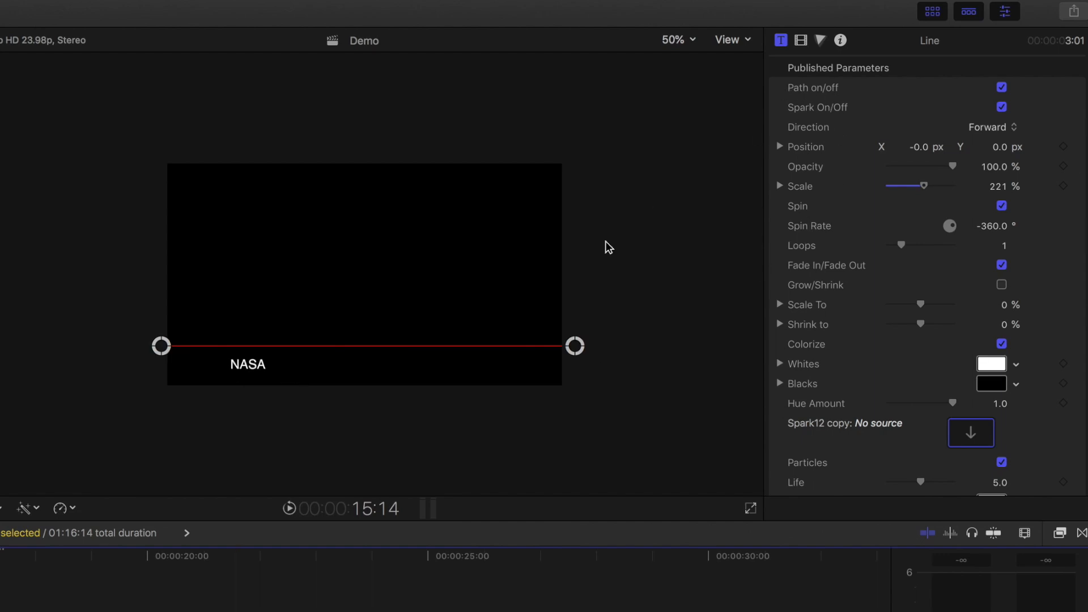
pyautogui.click(1001, 88)
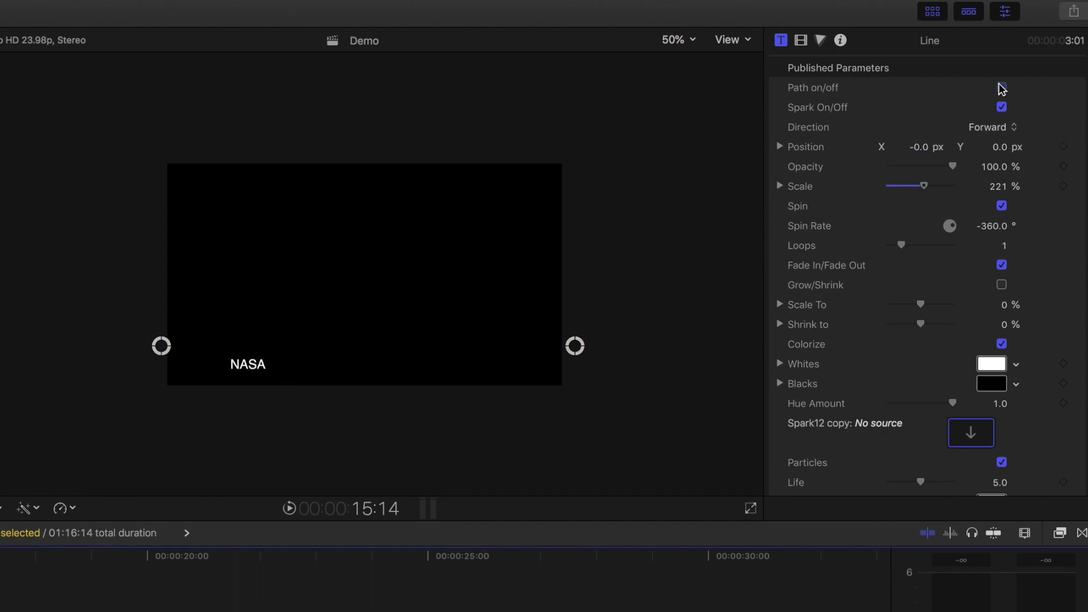
pyautogui.press('space')
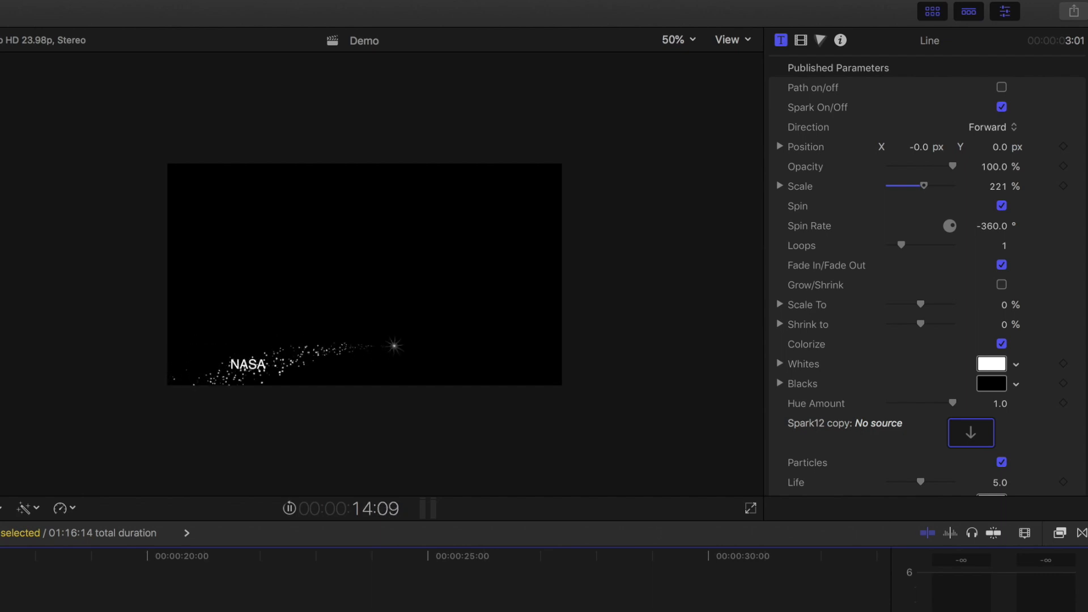
pyautogui.press('space')
pyautogui.press('space')
pyautogui.press('space')
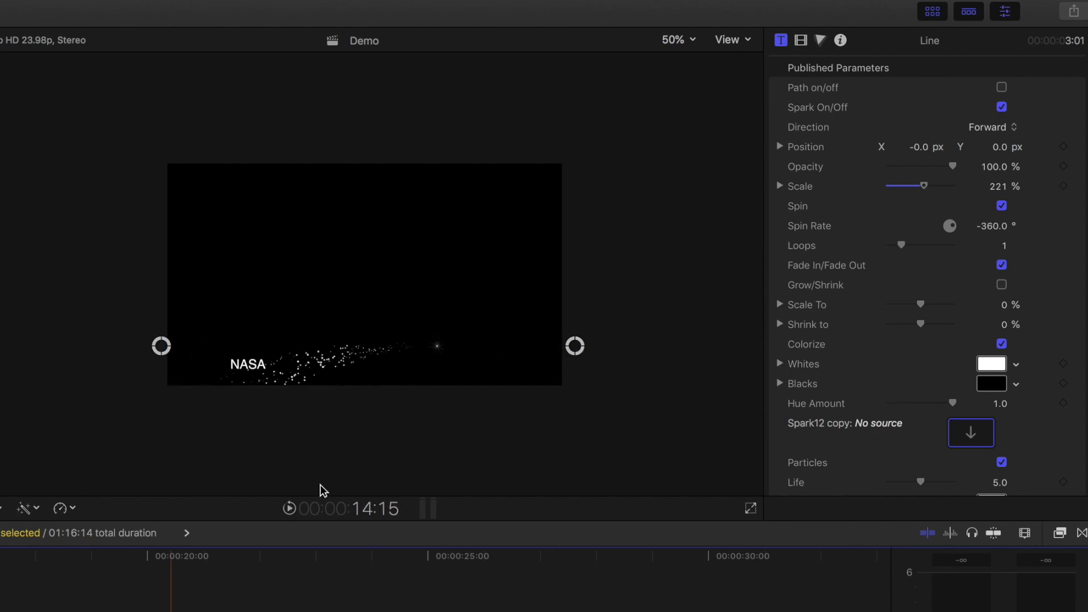
# - Turn off the particles of the Line title and preview the spark alone
pyautogui.scroll(-3, 892, 364)
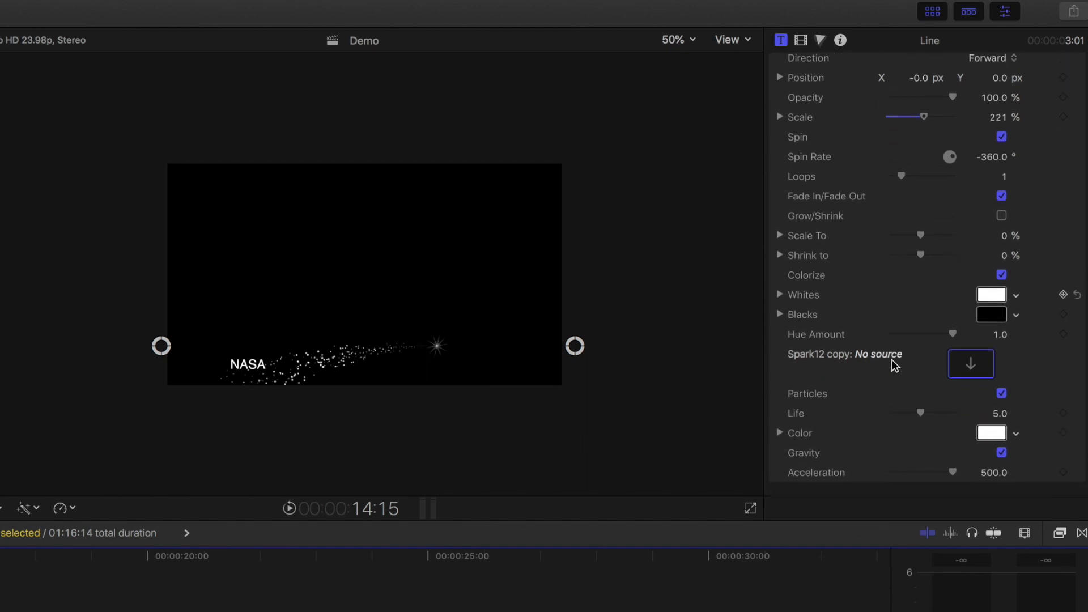
pyautogui.click(1002, 397)
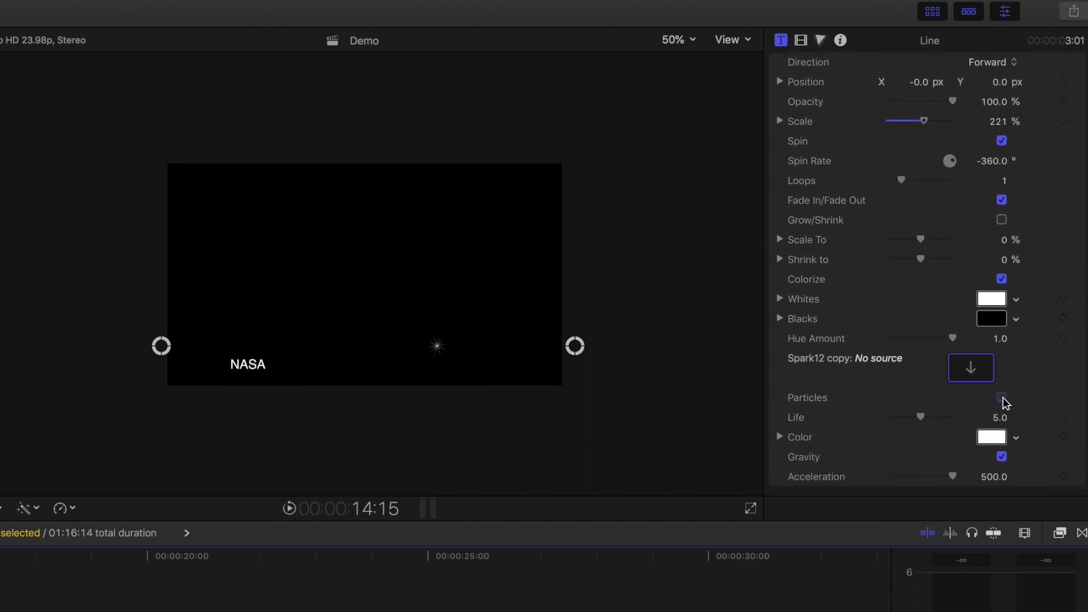
pyautogui.press('space')
pyautogui.press('space')
# - Move the line's two end points to either side of the NASA text and preview the spark's movement
pyautogui.moveTo(581, 345); pyautogui.dragTo(283, 369)
pyautogui.moveTo(166, 349); pyautogui.dragTo(223, 370)
pyautogui.press('Up')
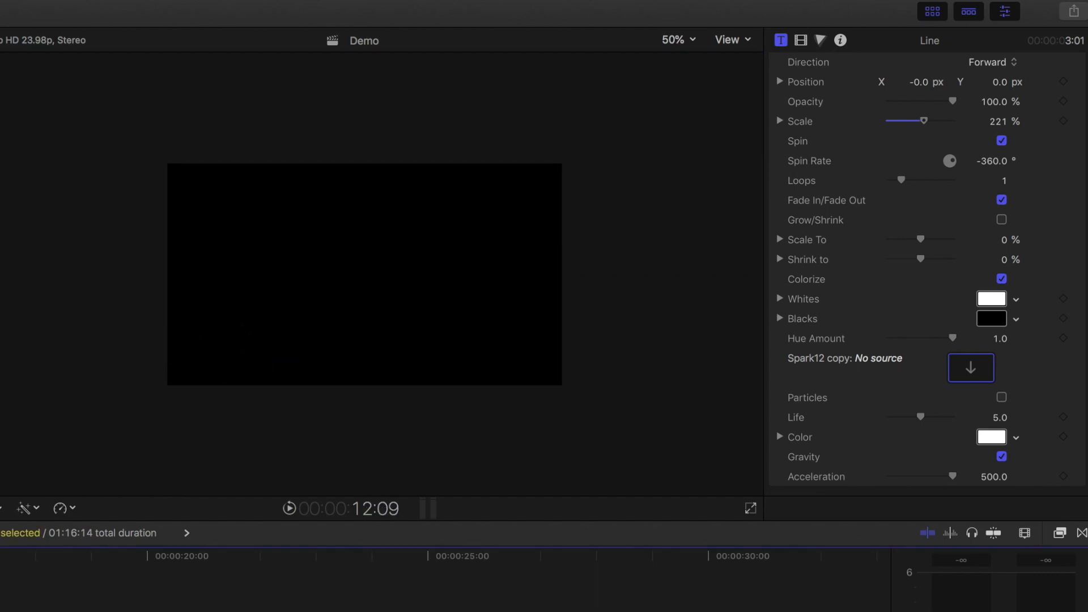
pyautogui.press('space')
pyautogui.click(66, 455)
pyautogui.press('super+equal')
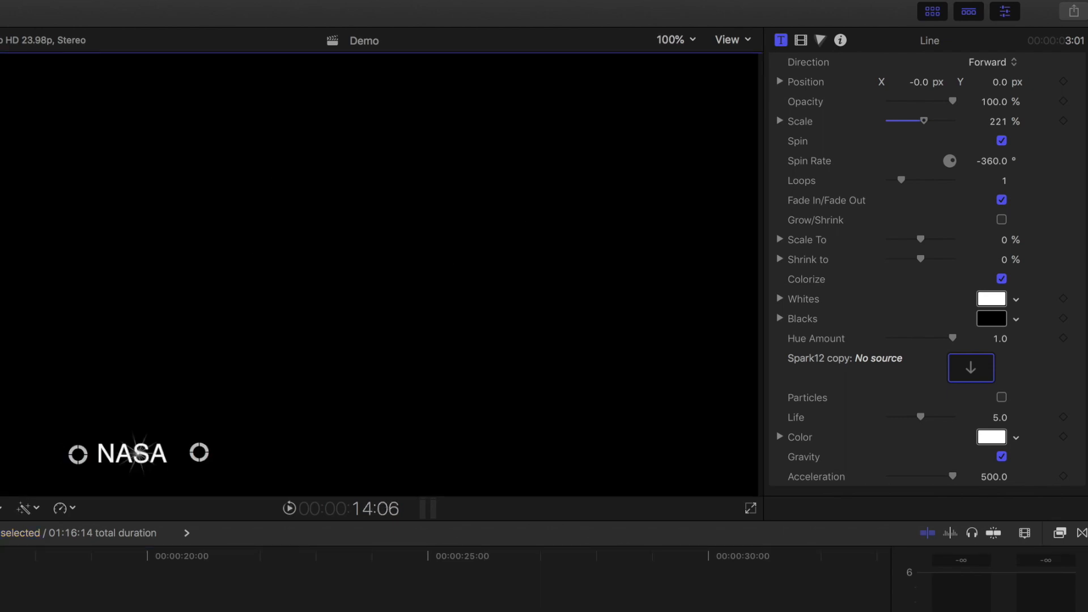
pyautogui.press('space')
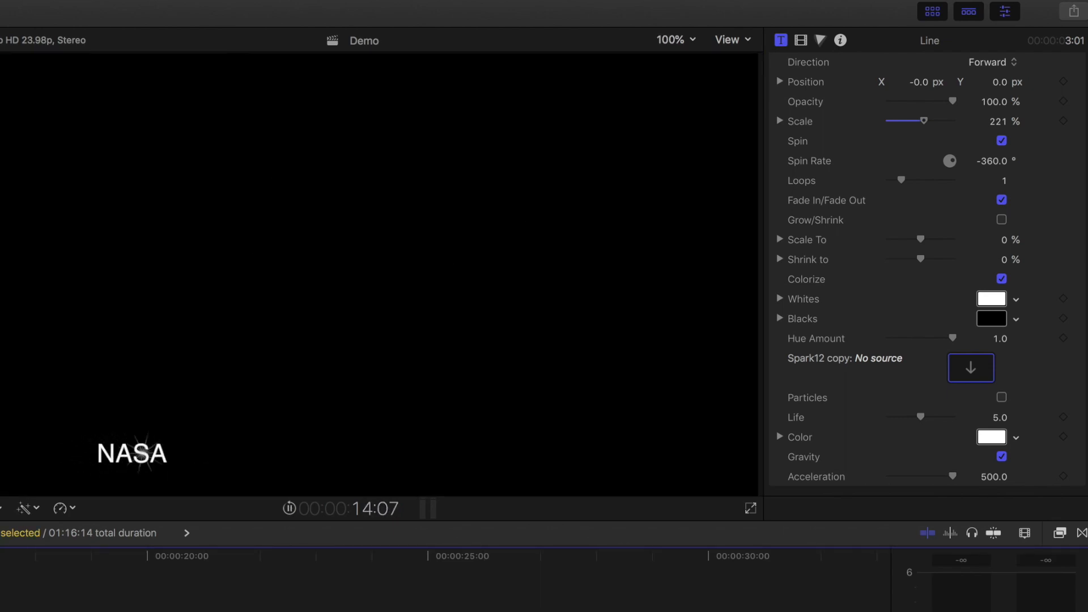
pyautogui.press('space')
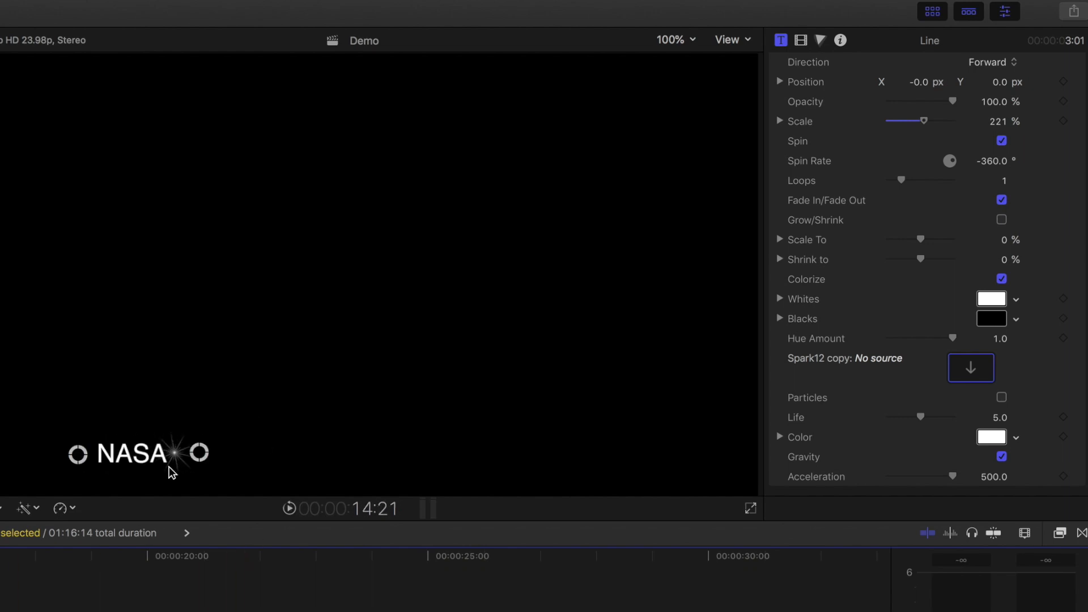
# - Set the Line title's spin rate to 284° and preview the spark
pyautogui.scroll(3, 872, 291)
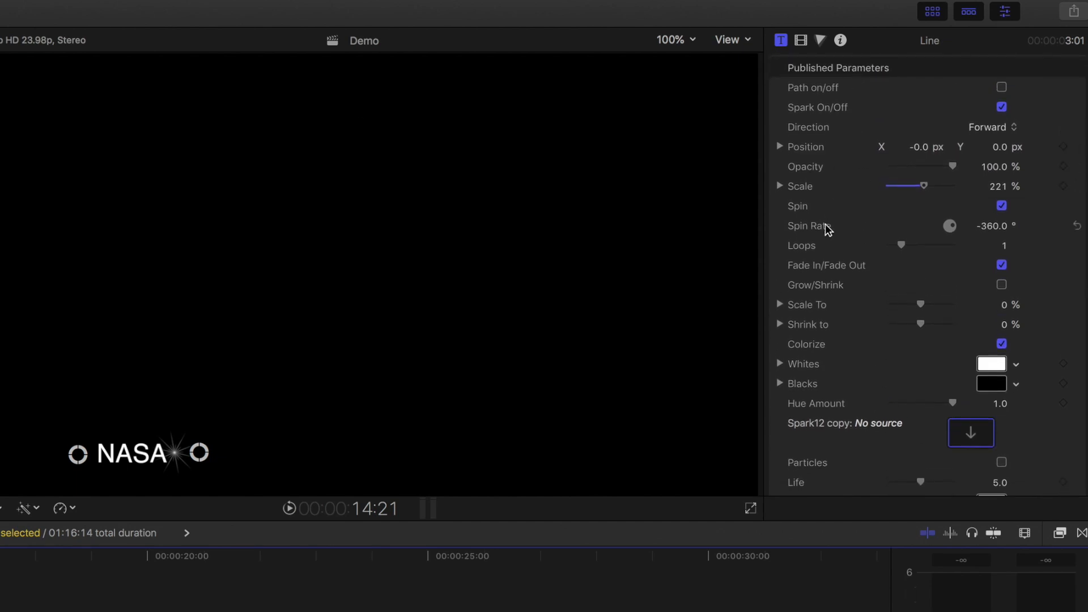
pyautogui.moveTo(993, 227); pyautogui.dragTo(993, 142)
pyautogui.moveTo(992, 225)
pyautogui.mouseDown()
pyautogui.moveTo(992, 209)
pyautogui.moveTo(993, 232)
pyautogui.mouseUp()
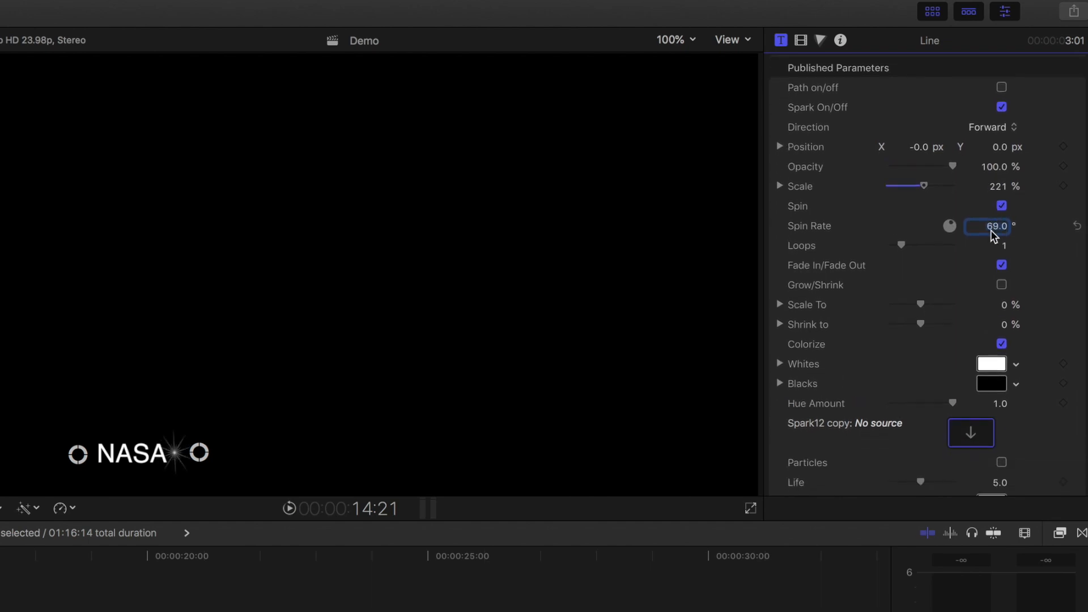
pyautogui.moveTo(993, 227); pyautogui.dragTo(993, 220)
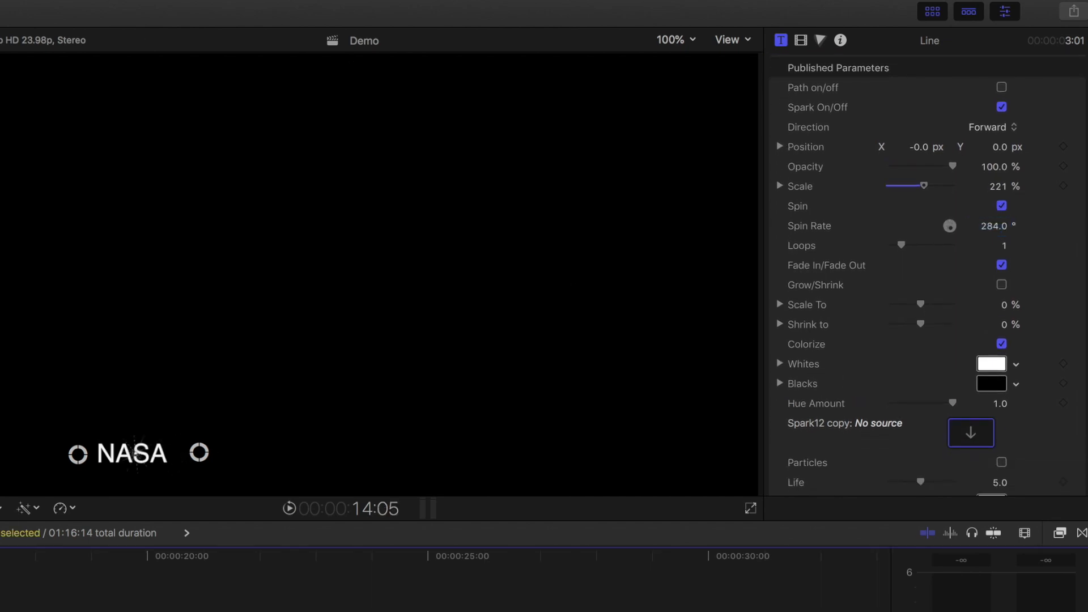
pyautogui.press('space')
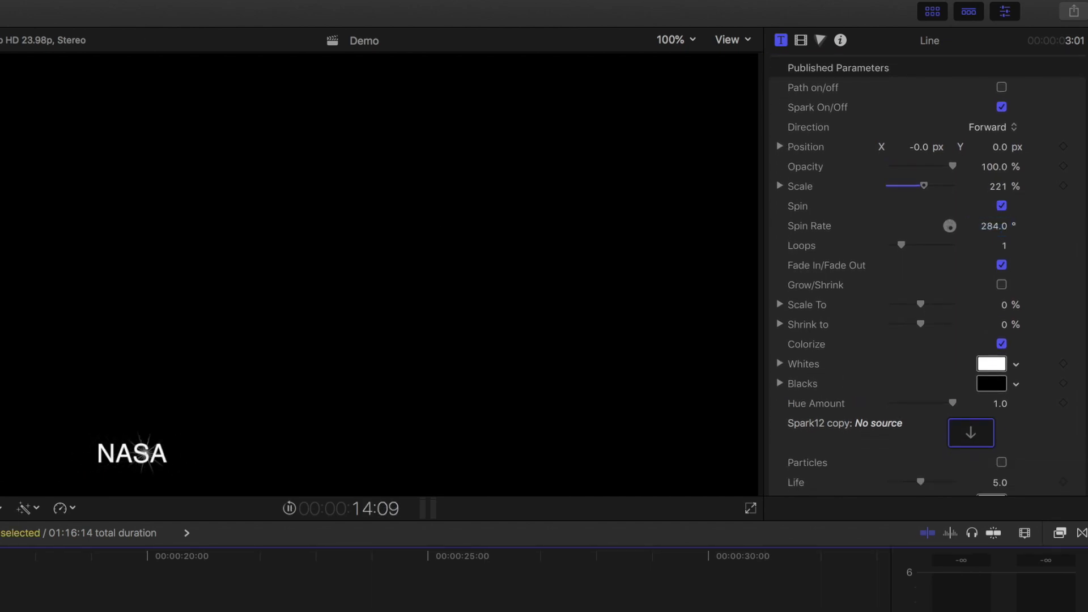
pyautogui.press('space')
pyautogui.press('space')
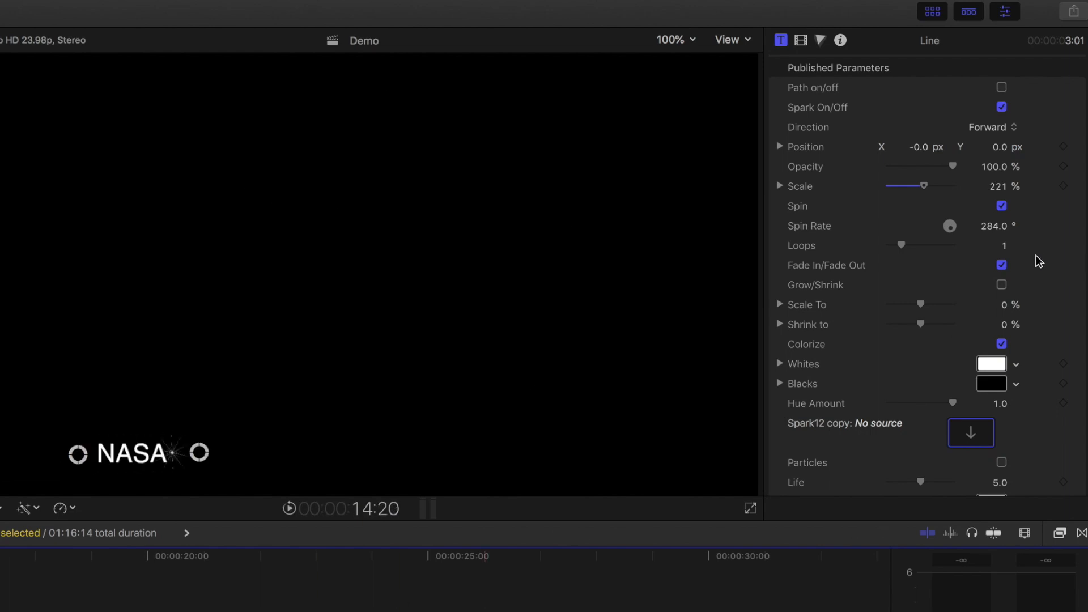
# - Set the Line title's spin rate to -500°, turn off Spin, and preview the spark
pyautogui.click(994, 227)
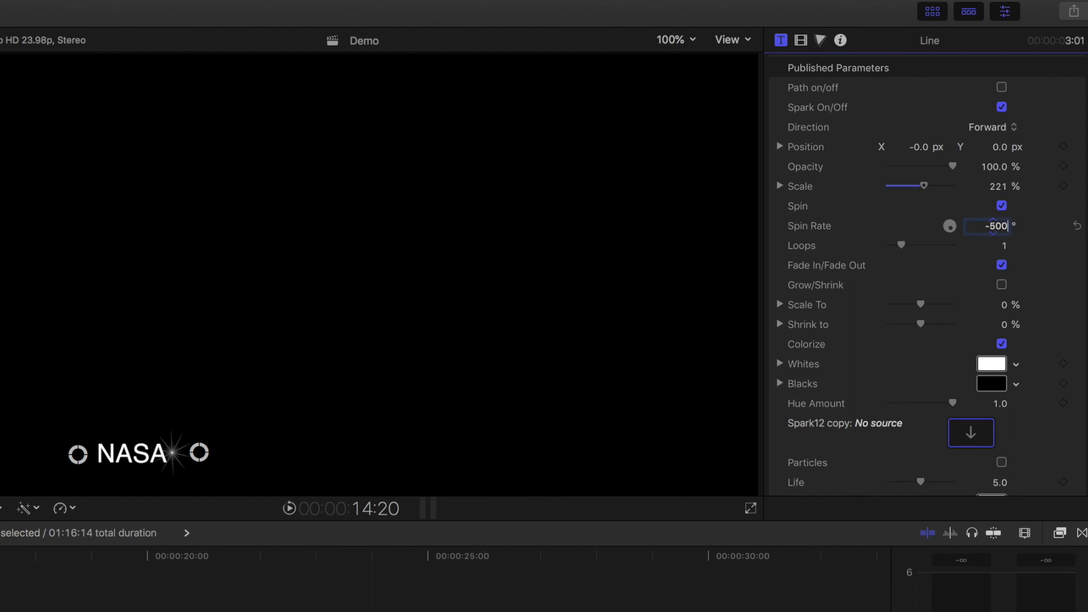
pyautogui.write('-500.0')
pyautogui.press('Return')
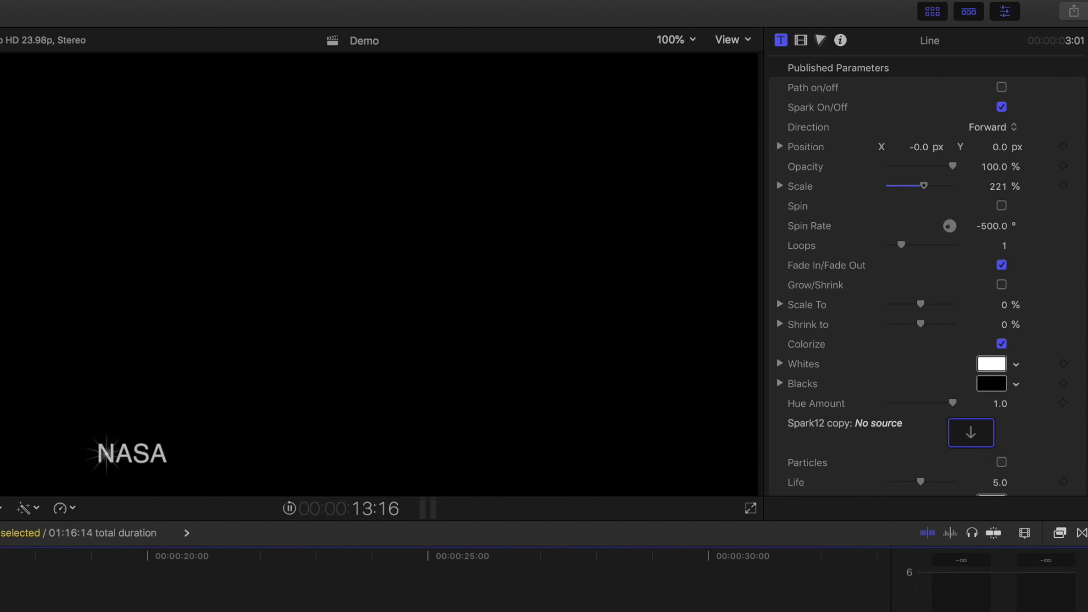
pyautogui.press('space')
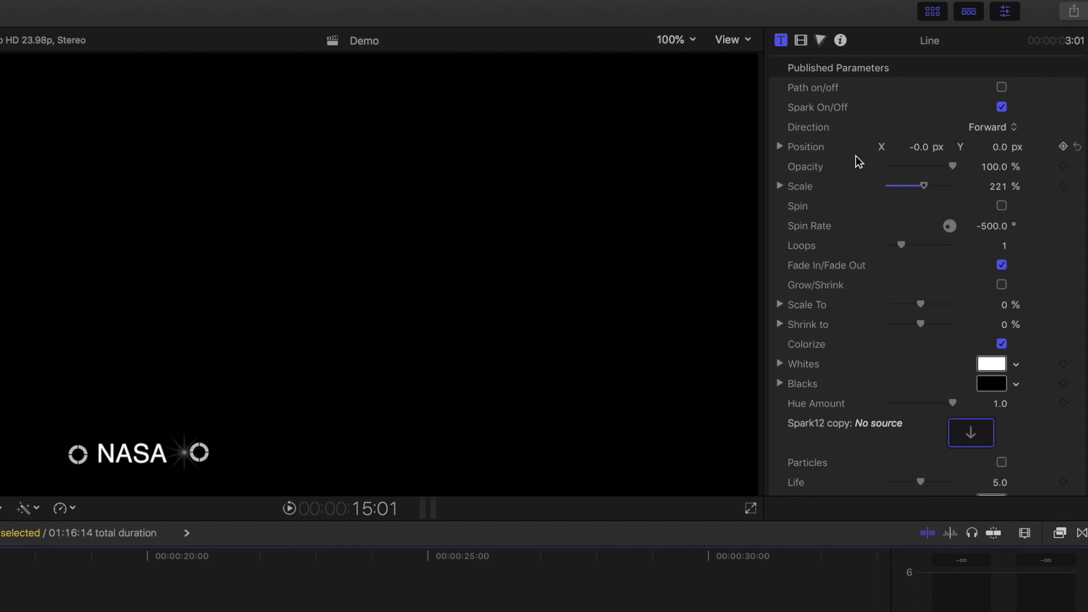
pyautogui.press('space')
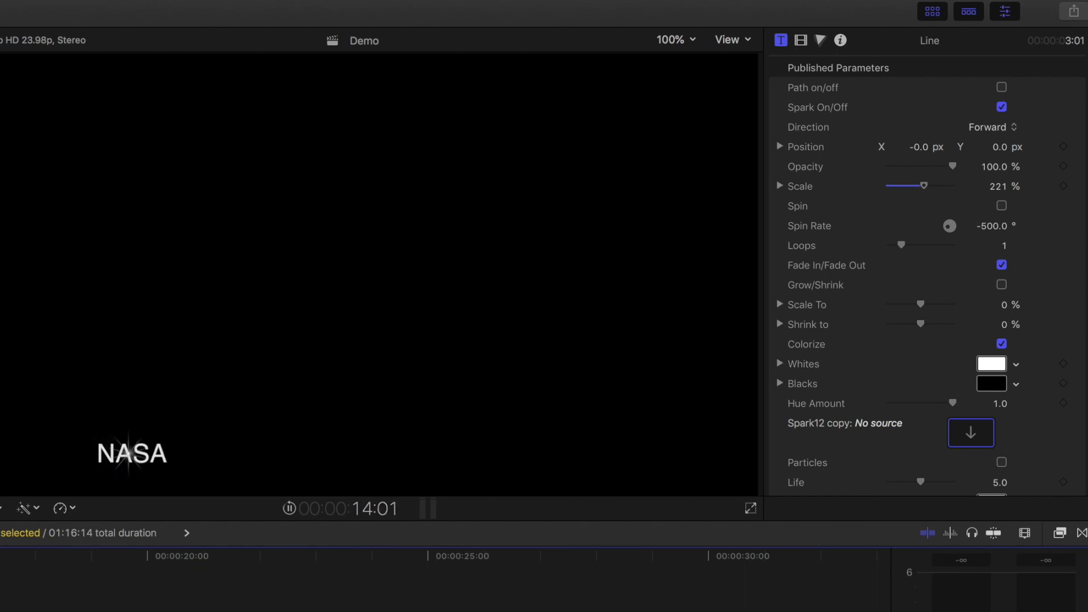
# - Move the line's end points near the upper-left and upper-right corners of the frame and preview the spark
pyautogui.click(207, 447)
pyautogui.moveTo(211, 445); pyautogui.dragTo(700, 120)
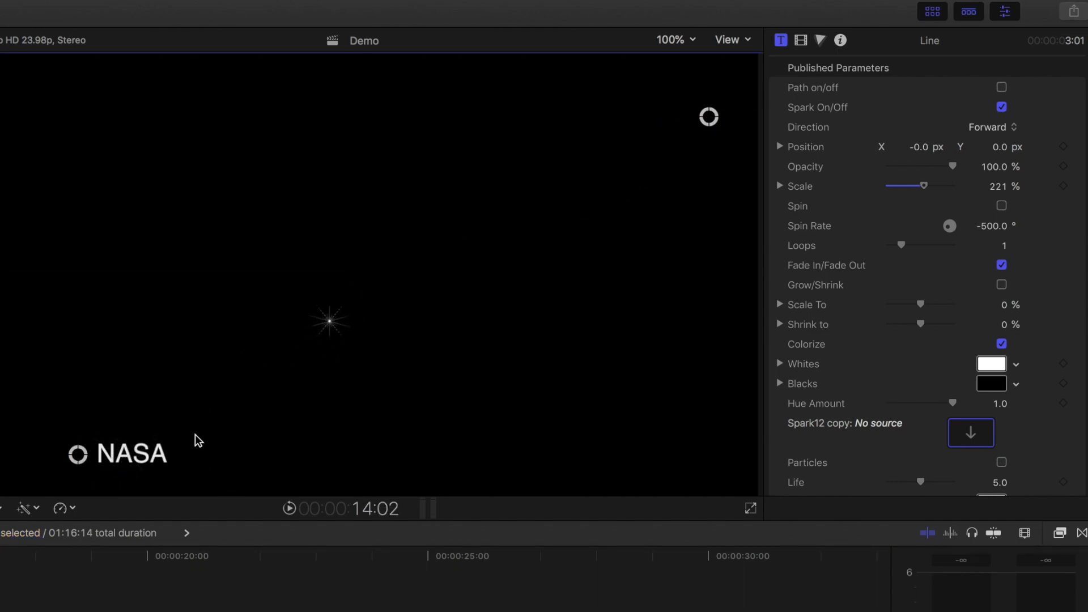
pyautogui.moveTo(78, 453); pyautogui.dragTo(62, 142)
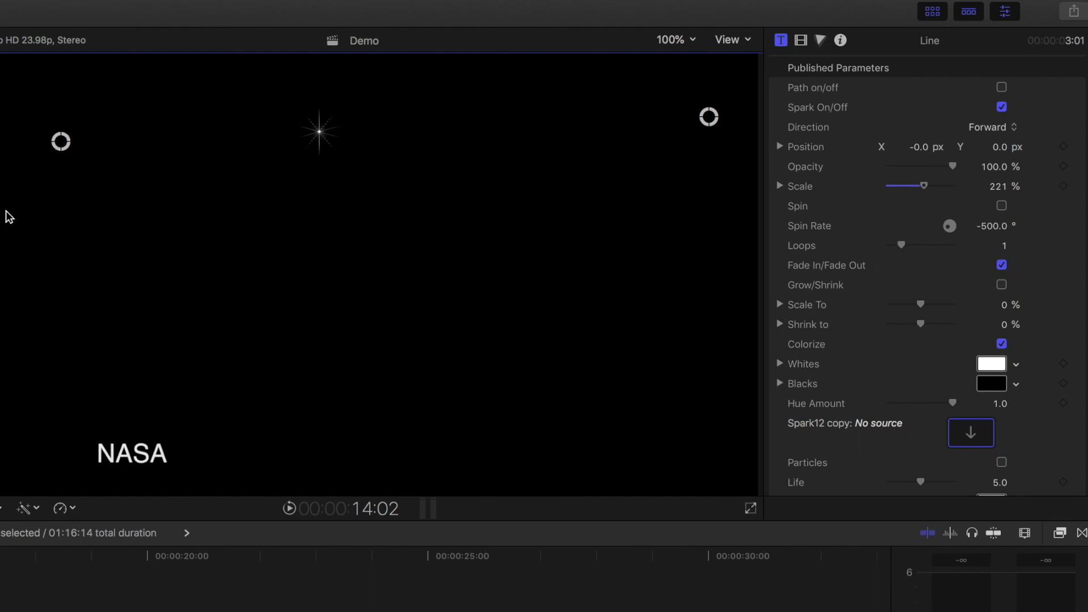
pyautogui.press('space')
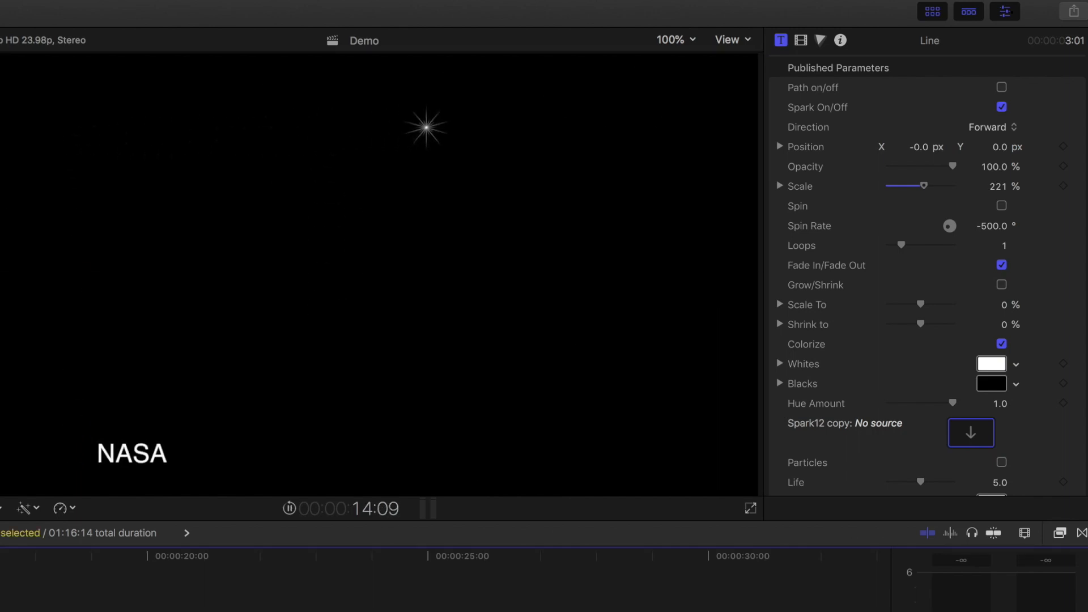
pyautogui.press('space')
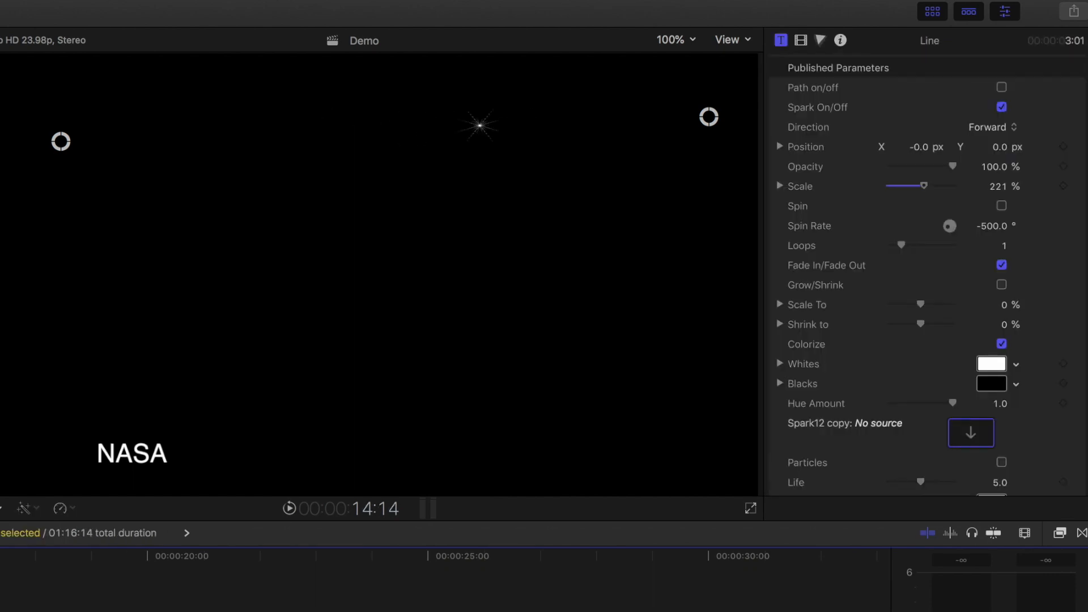
# - Turn on the Line title's particles, turn off its spark, and preview the particles alone
pyautogui.scroll(-3, 920, 345)
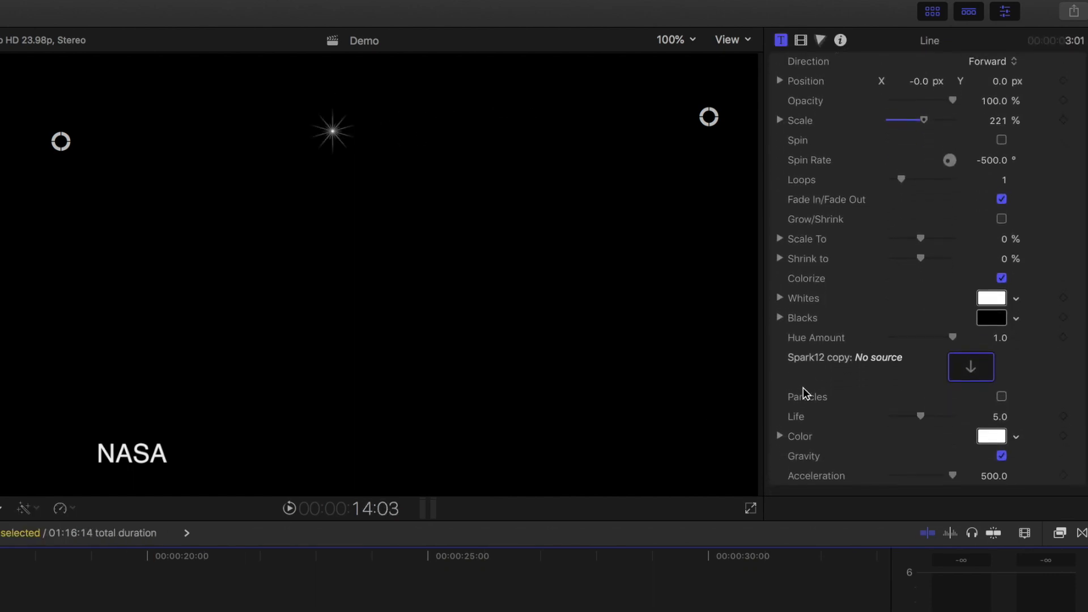
pyautogui.click(1001, 398)
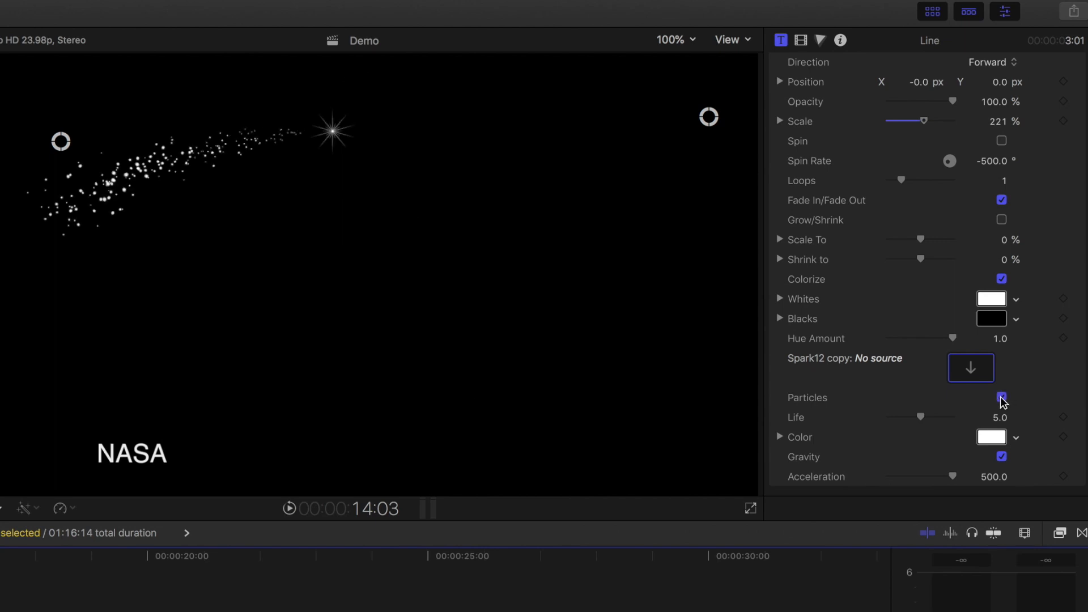
pyautogui.scroll(3, 866, 419)
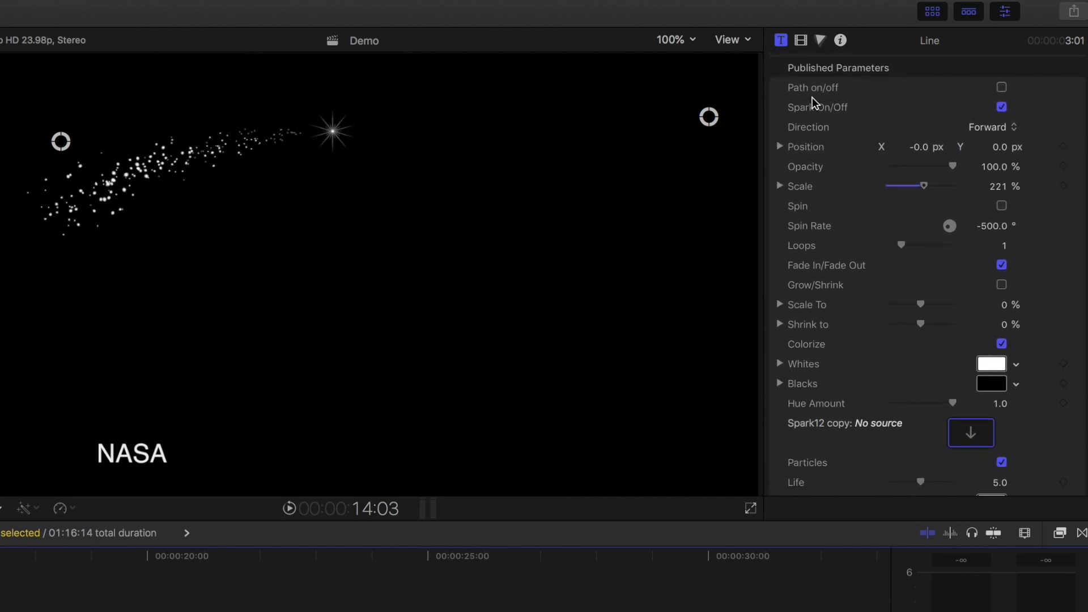
pyautogui.click(1001, 108)
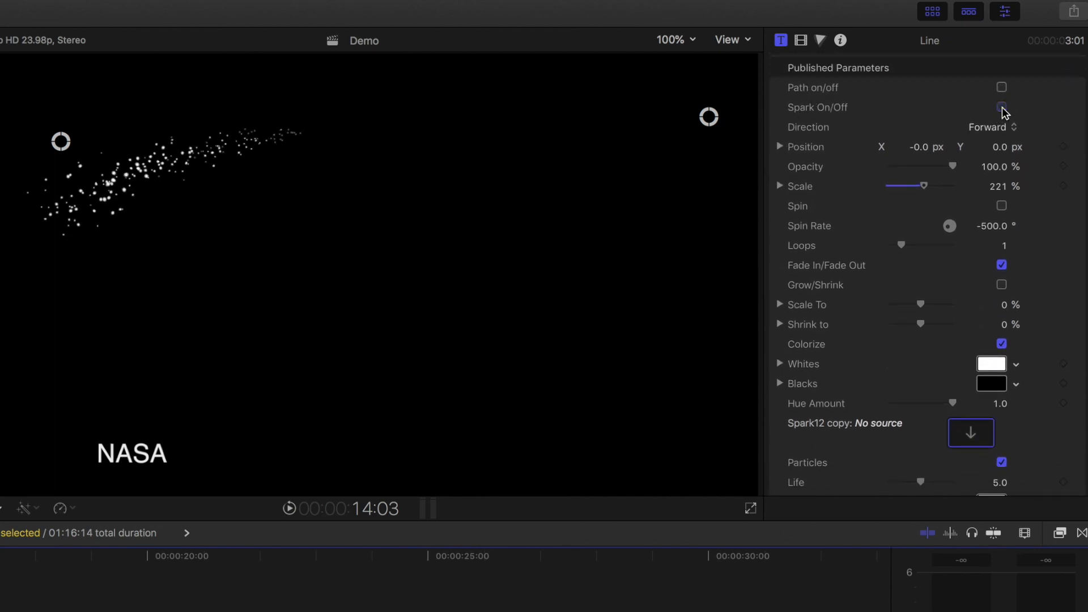
pyautogui.scroll(-2, 845, 259)
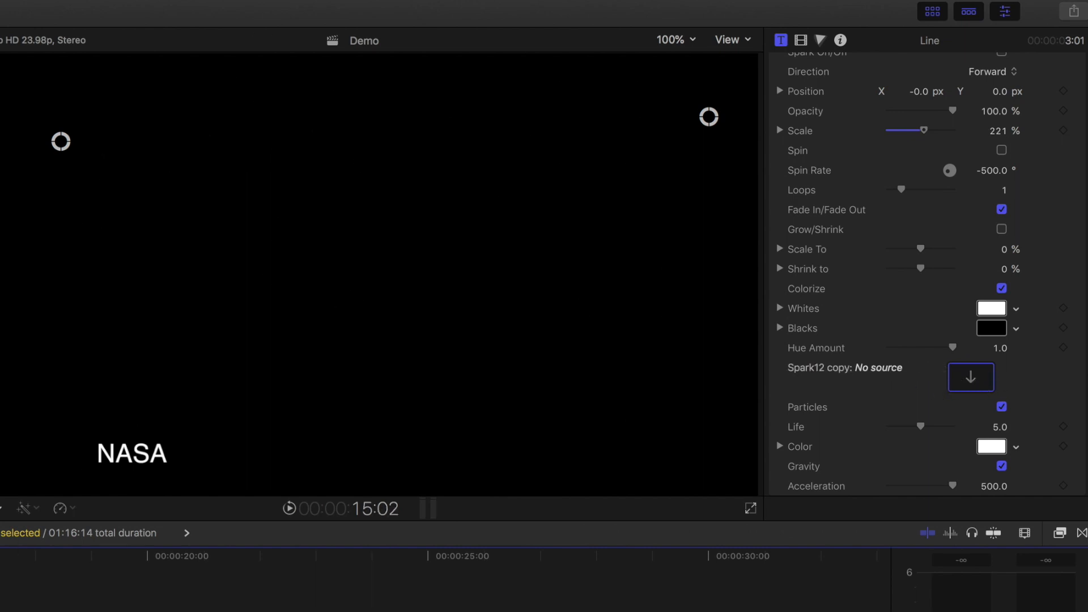
pyautogui.press('space')
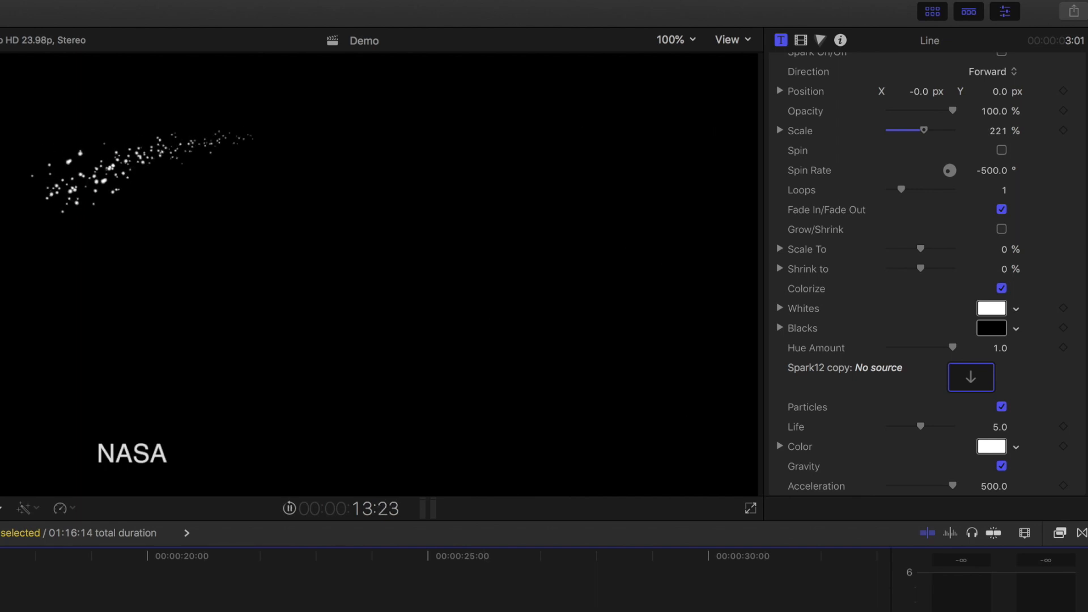
pyautogui.press('space')
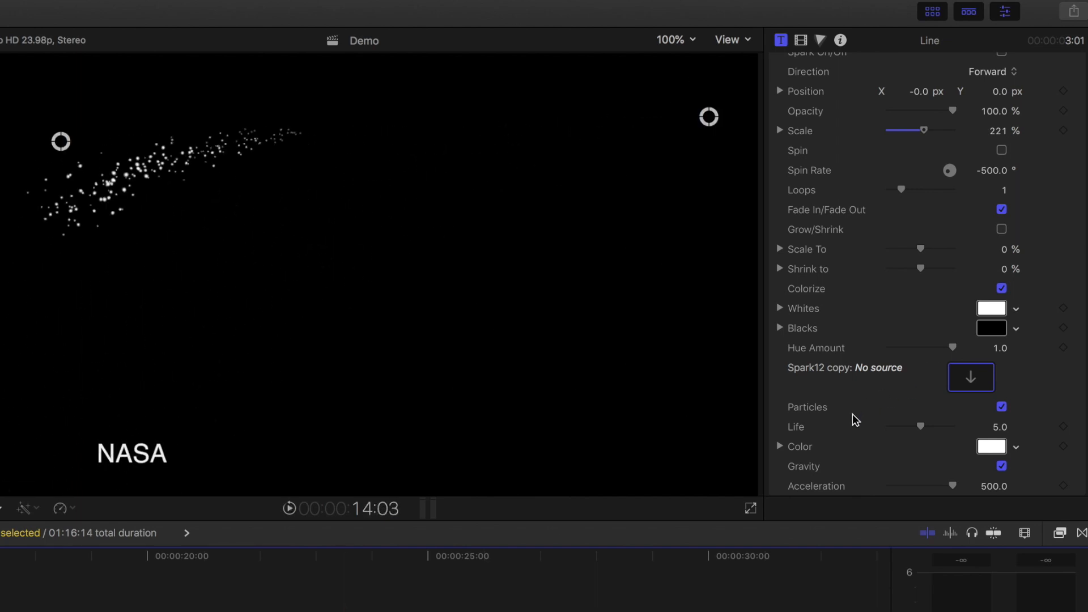
# - Turn off gravity for the Line title's particles and preview the trail
pyautogui.scroll(-1, 856, 442)
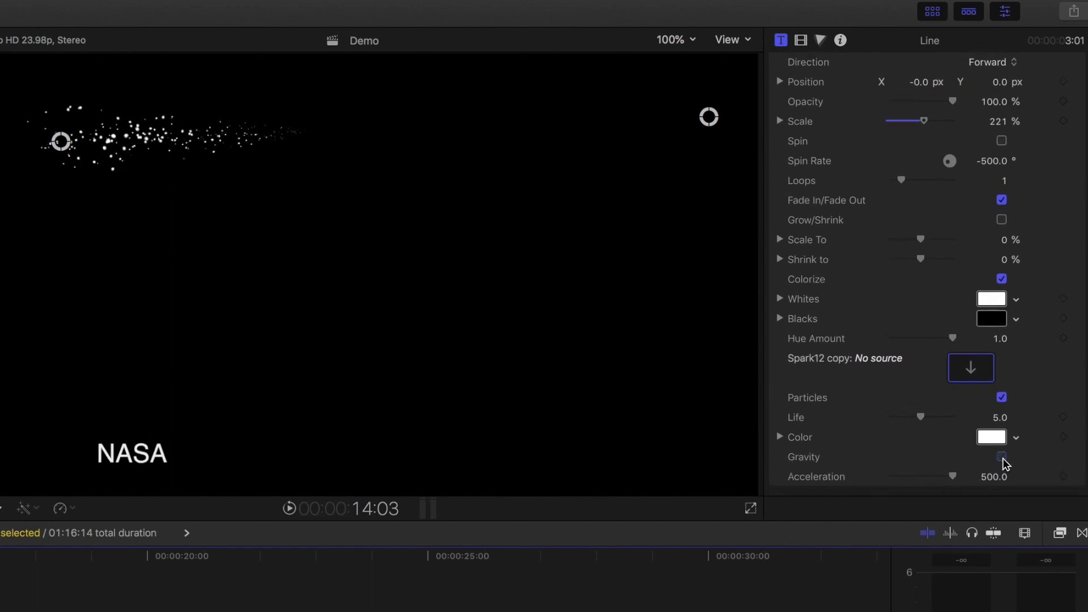
pyautogui.click(1002, 457)
pyautogui.press('space')
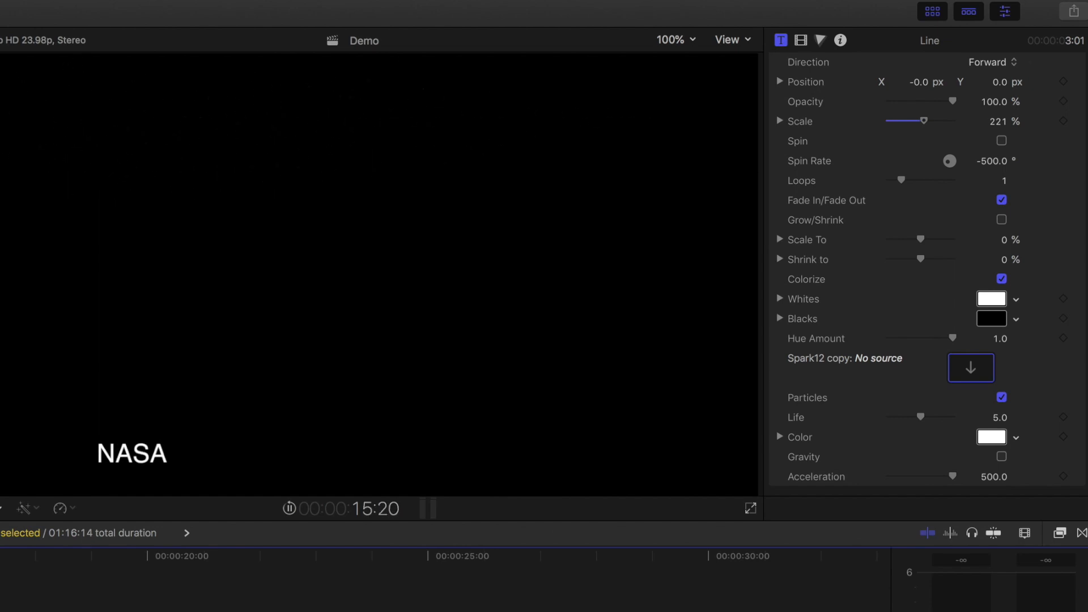
# - Stop the particle preview and re-enable the space shuttle clip behind the titles
pyautogui.press('space')
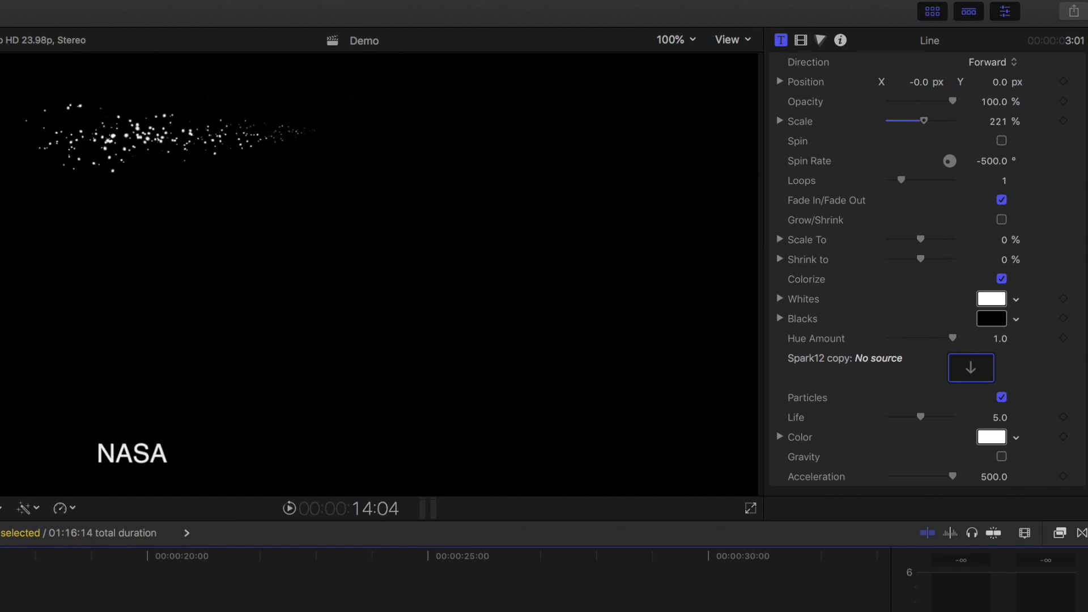
pyautogui.press('super+Down')
pyautogui.press('v')
pyautogui.press('space')
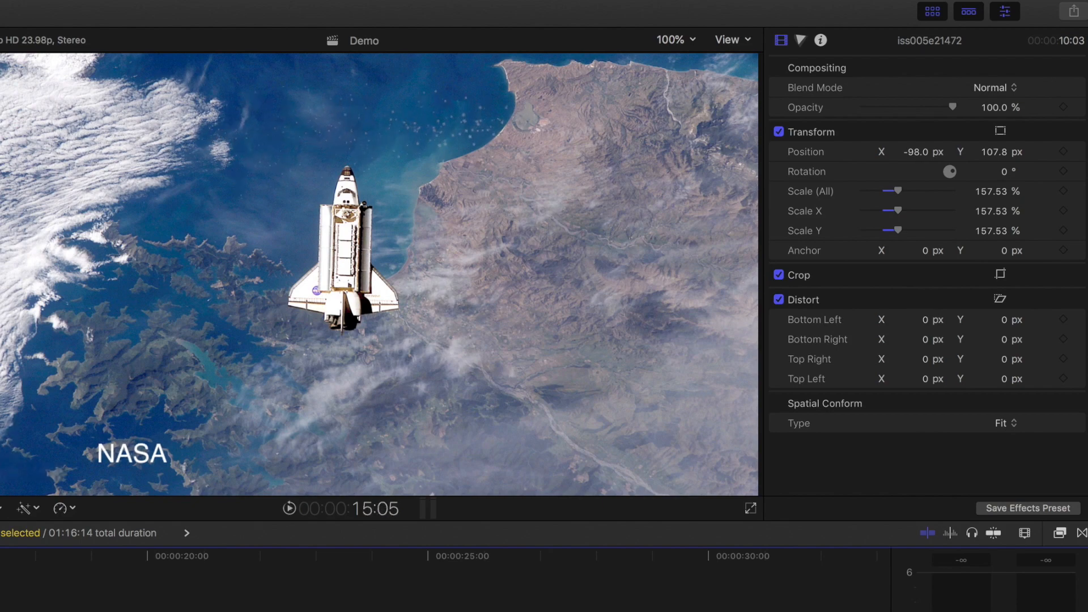
# - Move the Line title's end points to just before and just after the NASA text and preview the particles
pyautogui.click(0, 611)
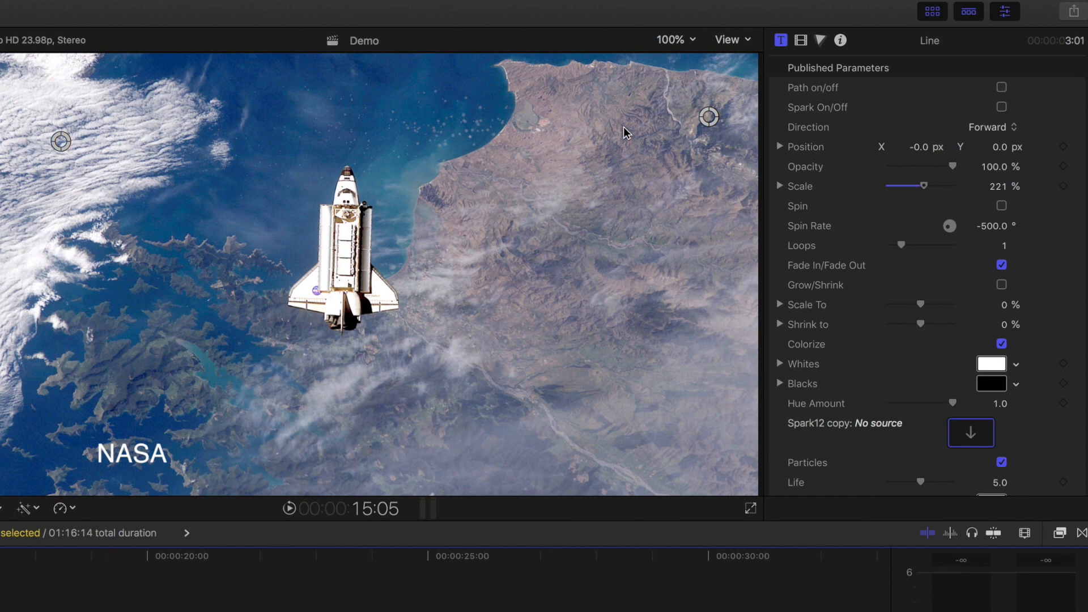
pyautogui.moveTo(703, 119); pyautogui.dragTo(181, 461)
pyautogui.press('space')
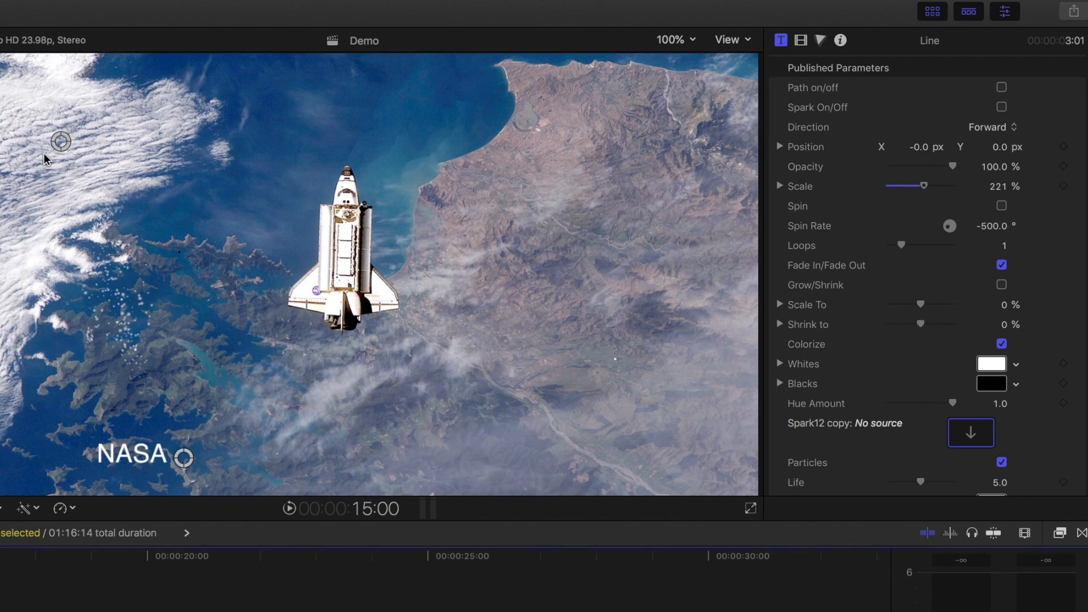
pyautogui.moveTo(60, 141); pyautogui.dragTo(85, 460)
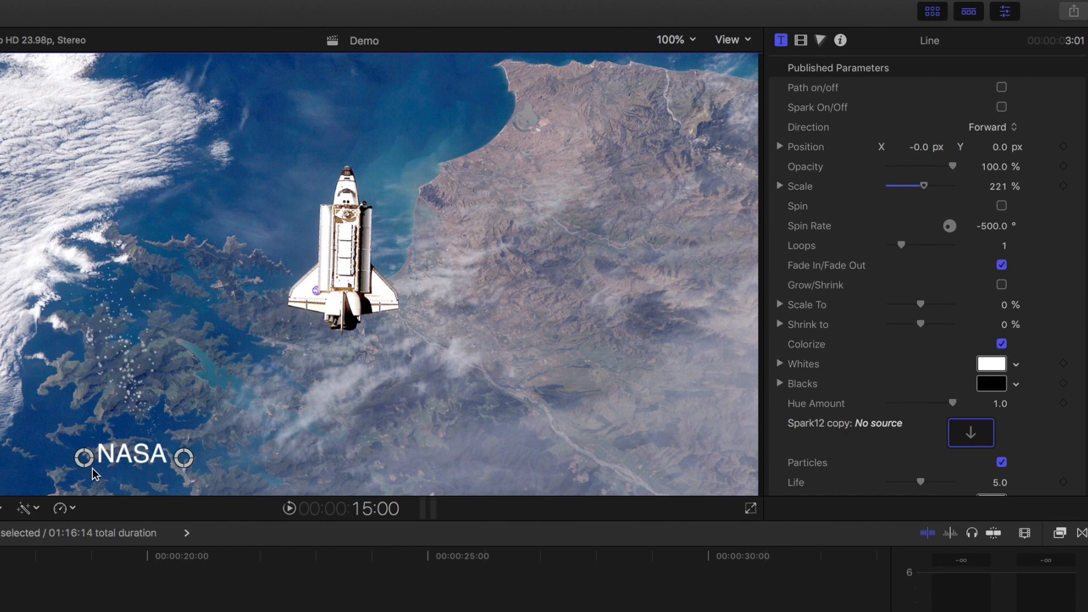
pyautogui.press('/')
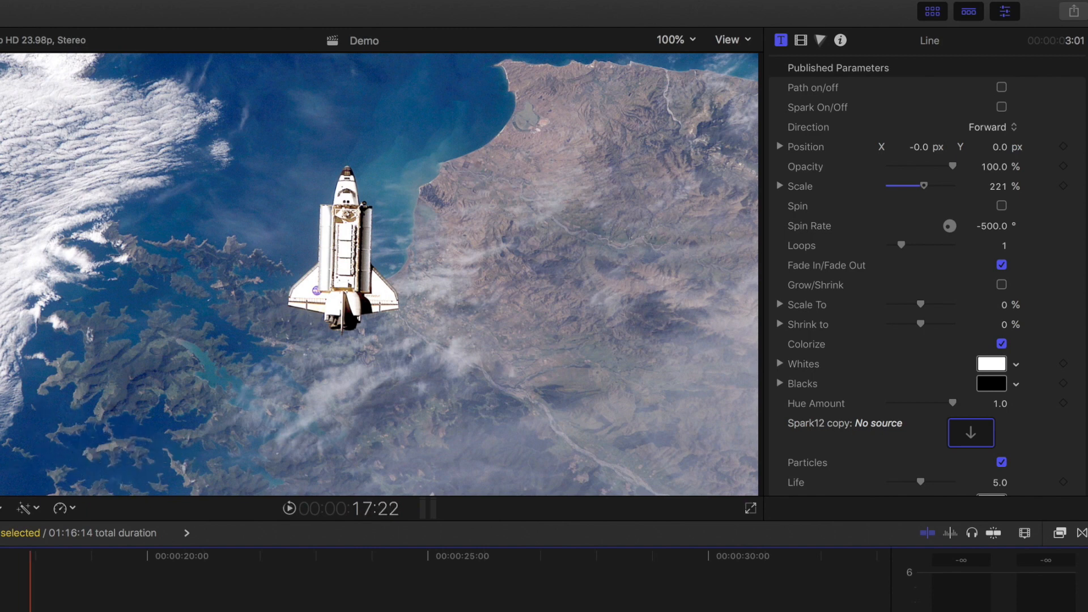
# - Extend the Line title's ending point farther to the right of the NASA text and preview the particle trail
pyautogui.moveTo(181, 458); pyautogui.dragTo(275, 447)
pyautogui.press('/')
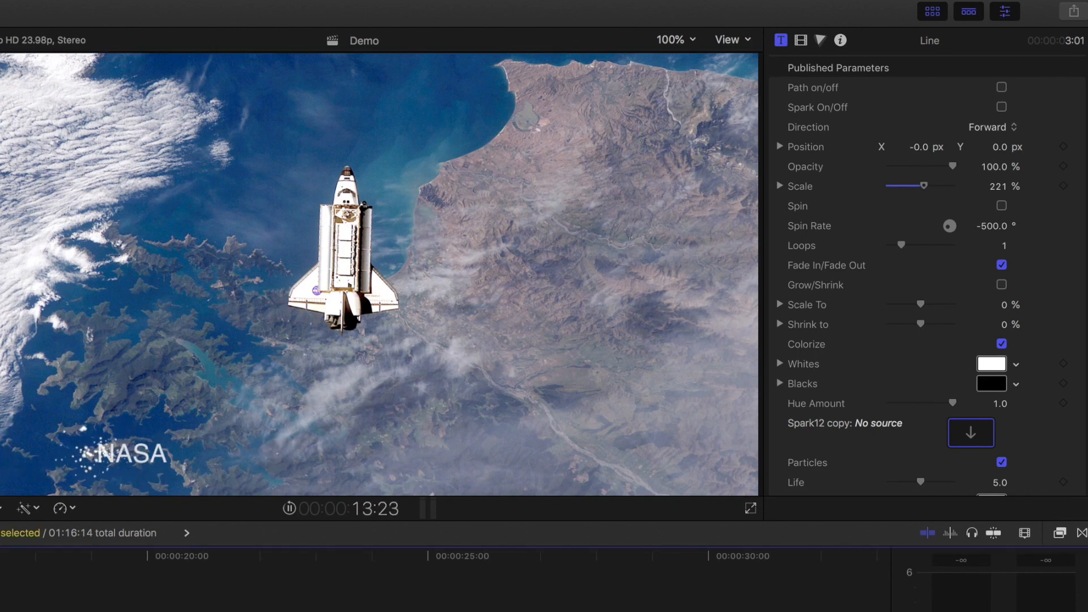
pyautogui.press('space')
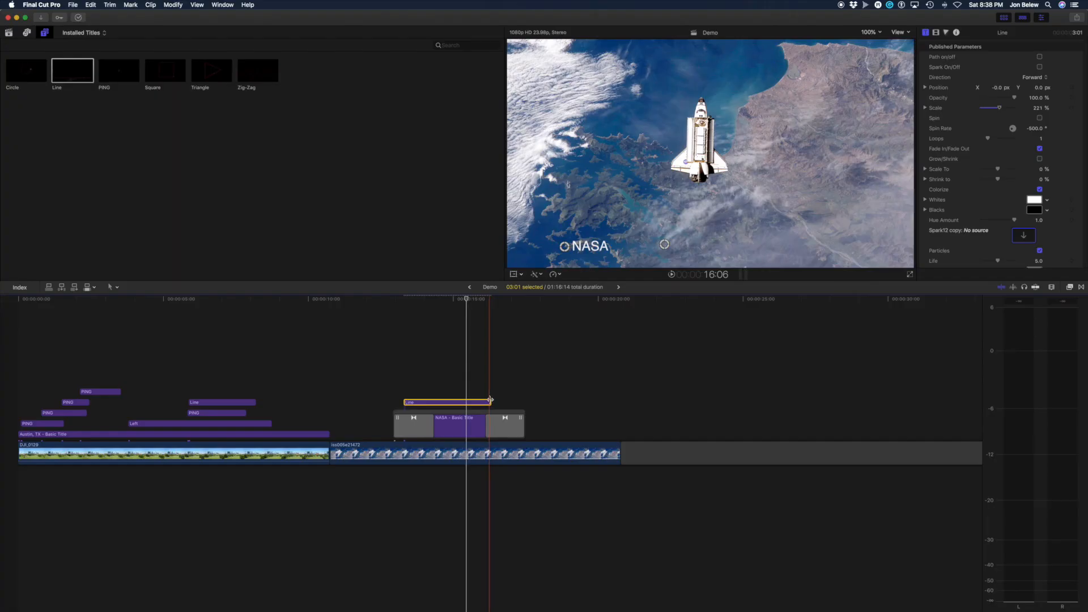
# - Trim the end of the Line title above the NASA title to a duration of 1:04 and preview it
pyautogui.moveTo(490, 402); pyautogui.dragTo(437, 396)
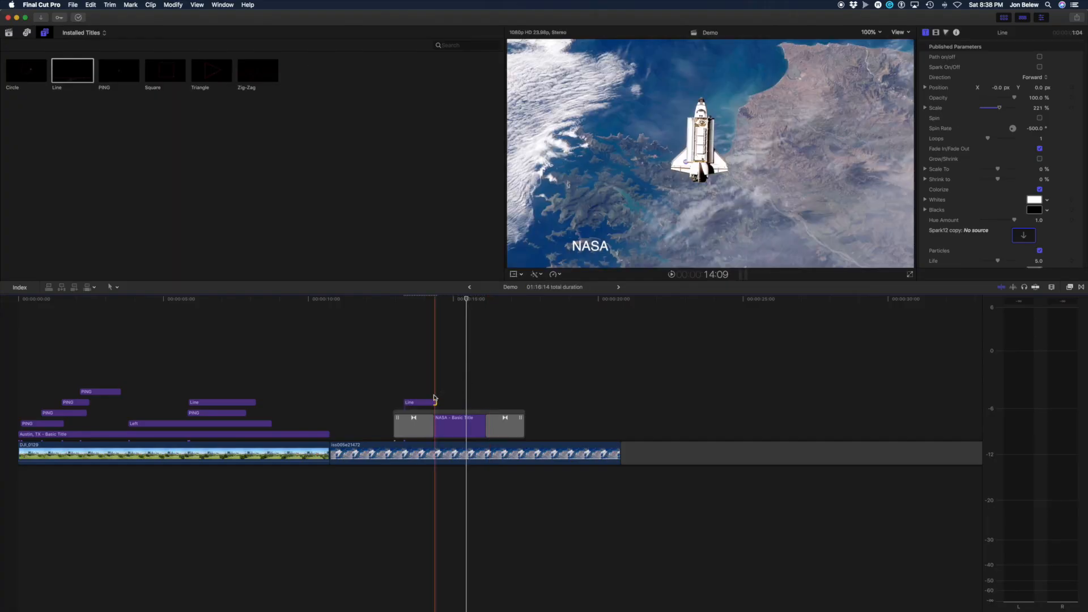
pyautogui.click(401, 402)
pyautogui.press('space')
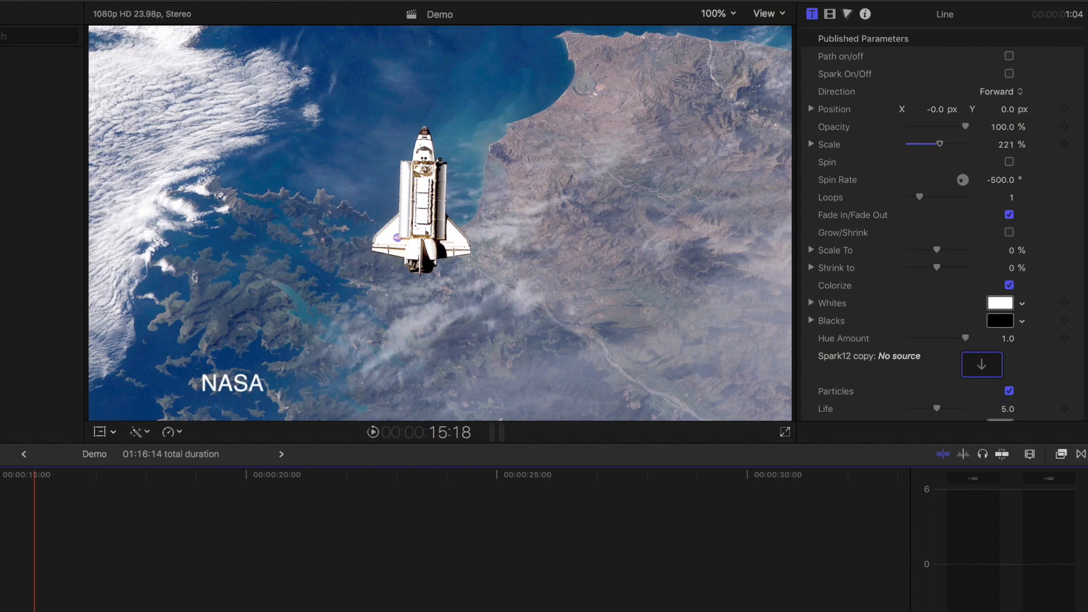
pyautogui.press('Up')
pyautogui.press('Up')
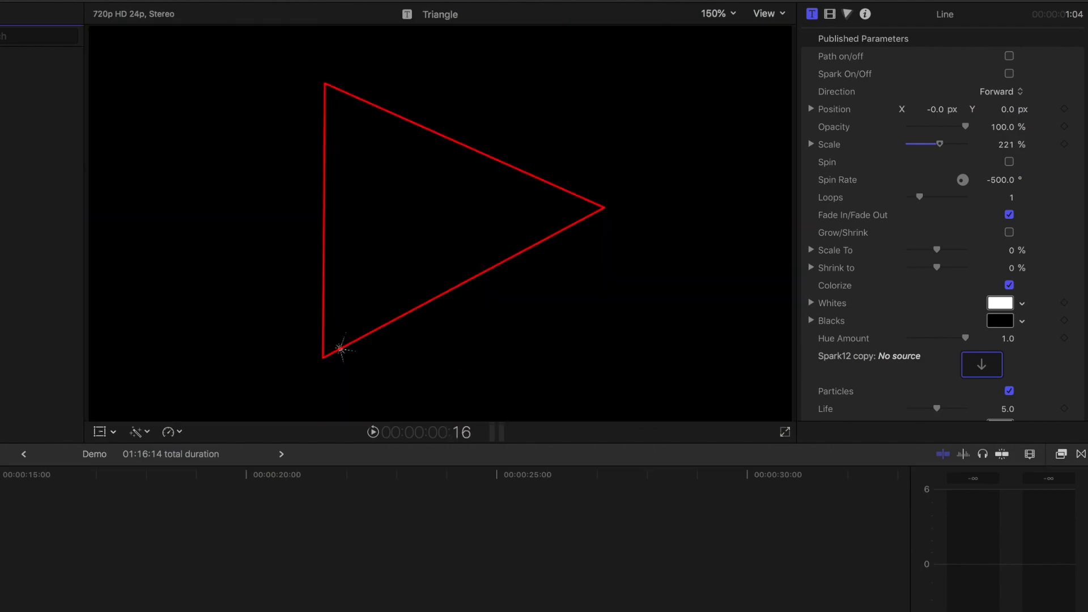
# - Add a Triangle title after the NASA title and spread its points to the upper-left, upper-right and lower-right of the frame, with its path hidden
pyautogui.moveTo(3, 255); pyautogui.dragTo(150, 611)
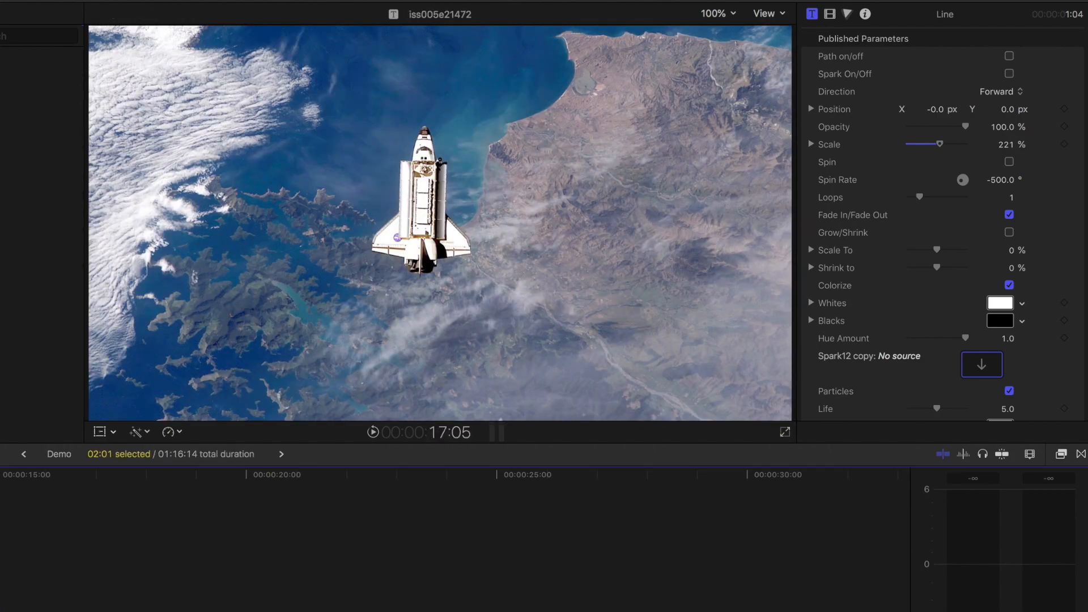
pyautogui.click(179, 610)
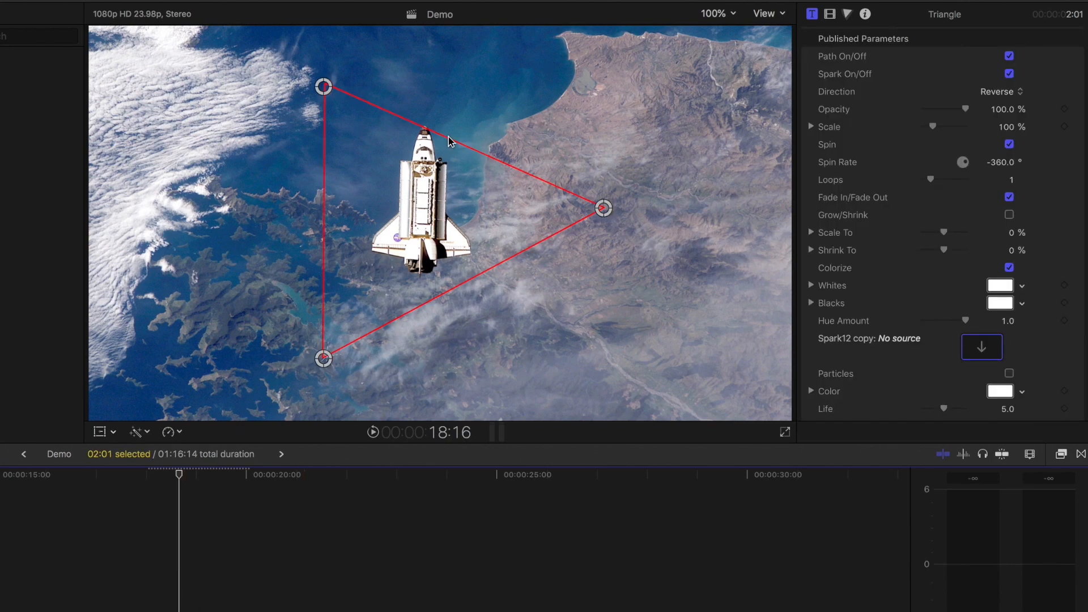
pyautogui.moveTo(325, 96); pyautogui.dragTo(178, 91)
pyautogui.moveTo(105, 34); pyautogui.dragTo(129, 66)
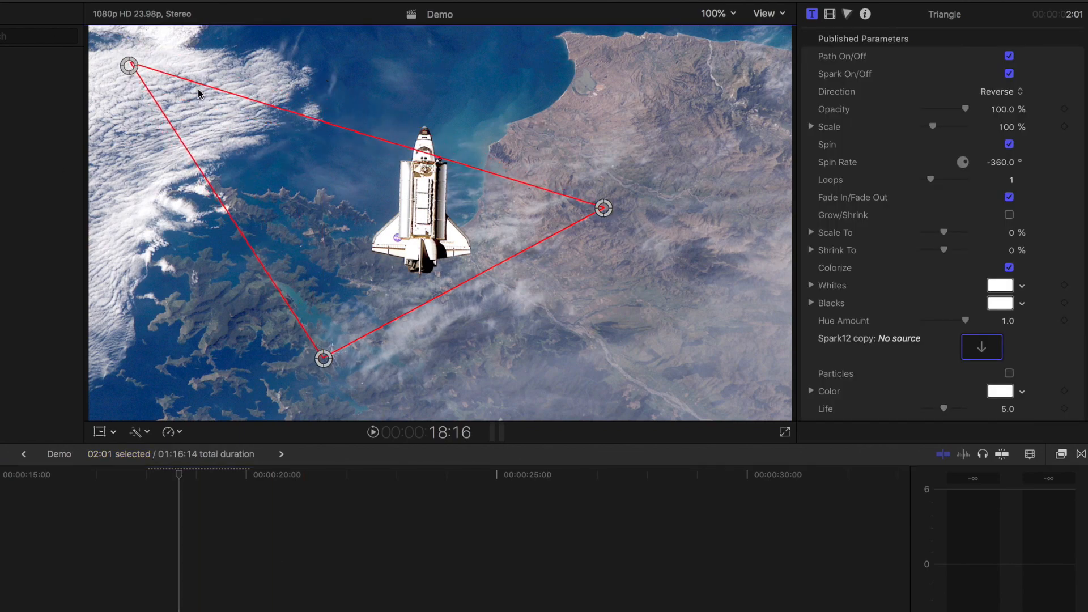
pyautogui.moveTo(603, 208); pyautogui.dragTo(767, 73)
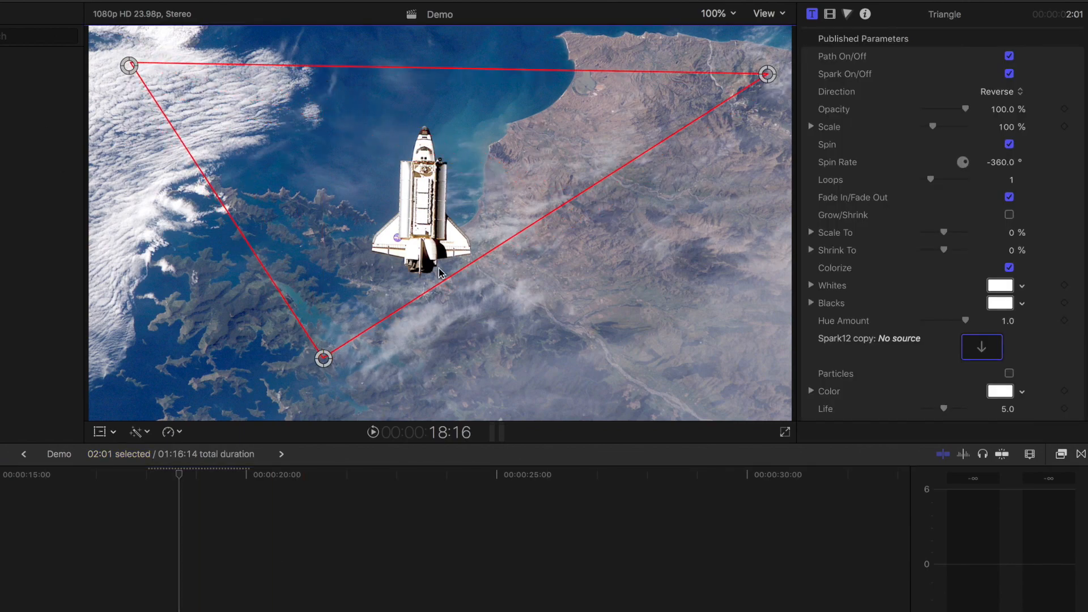
pyautogui.moveTo(322, 364); pyautogui.dragTo(657, 369)
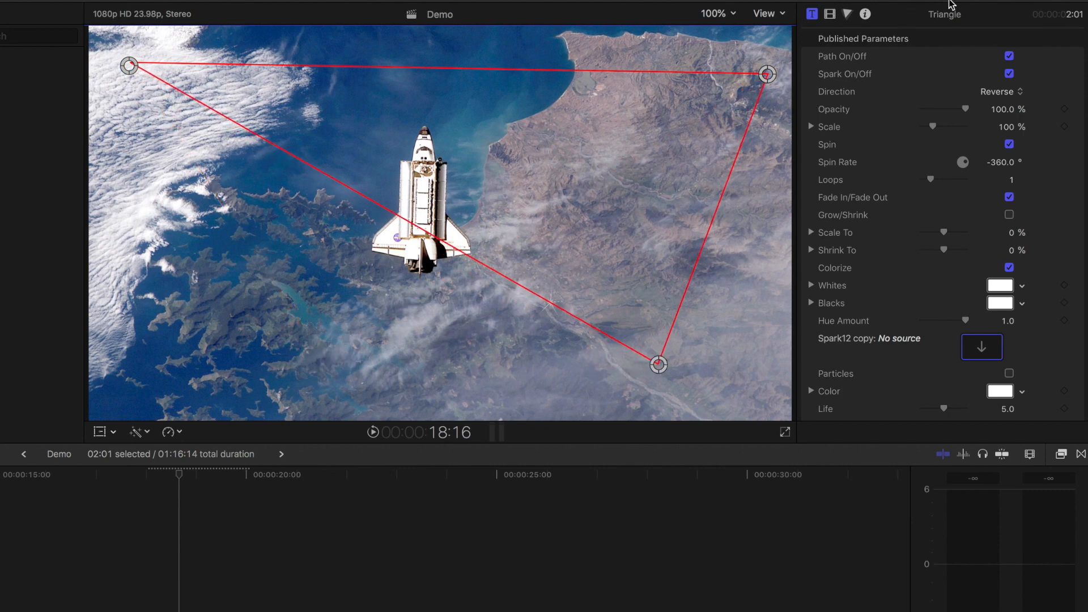
pyautogui.click(1009, 56)
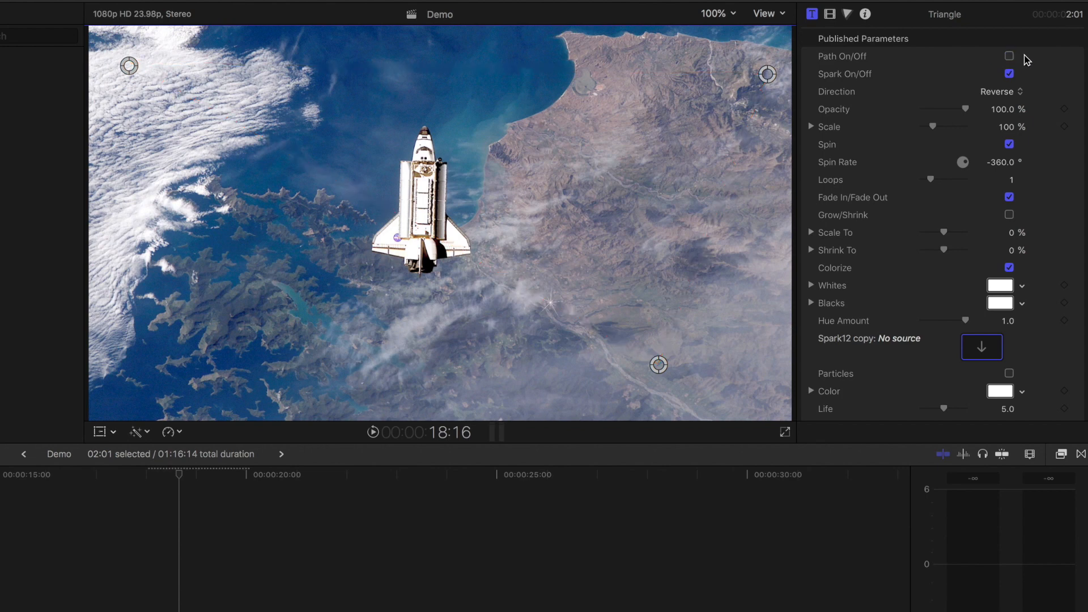
# - Replace the Triangle title with a Zig-Zag title over the shuttle clip and disable that clip
pyautogui.click(184, 510)
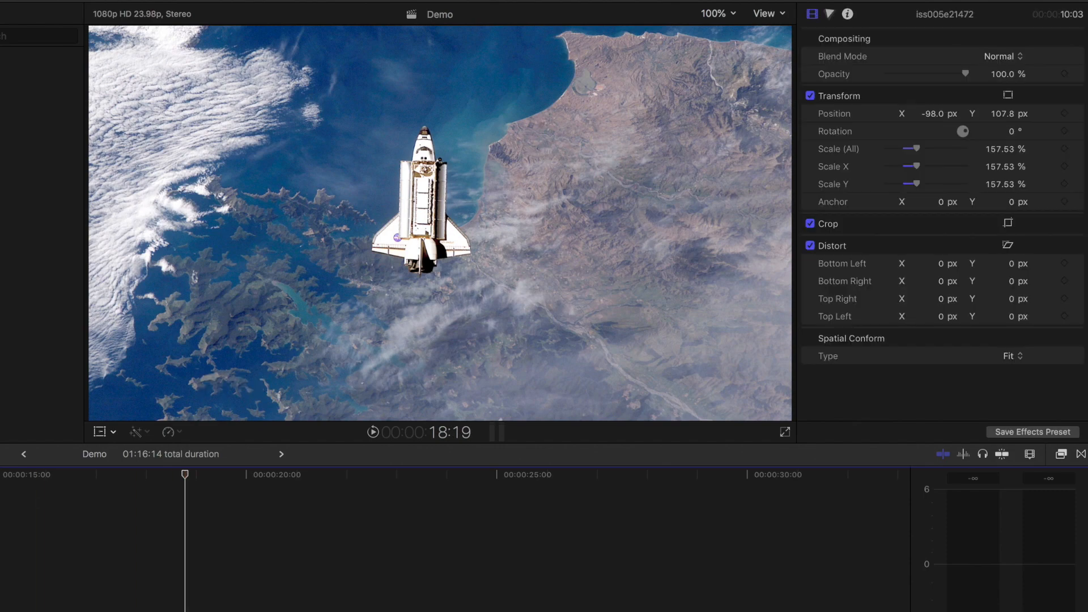
pyautogui.click(184, 520)
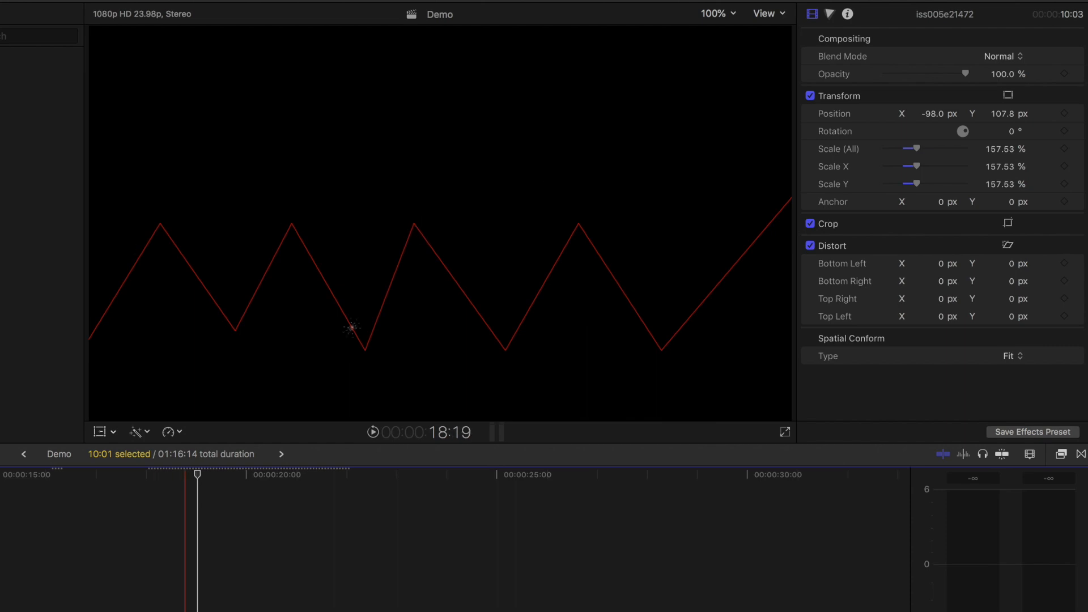
pyautogui.click(215, 151)
# - Reshape the Zig-Zag title's path by raising its four peaks and shifting three of its low points sideways
pyautogui.moveTo(171, 219); pyautogui.dragTo(173, 80)
pyautogui.moveTo(232, 327); pyautogui.dragTo(202, 312)
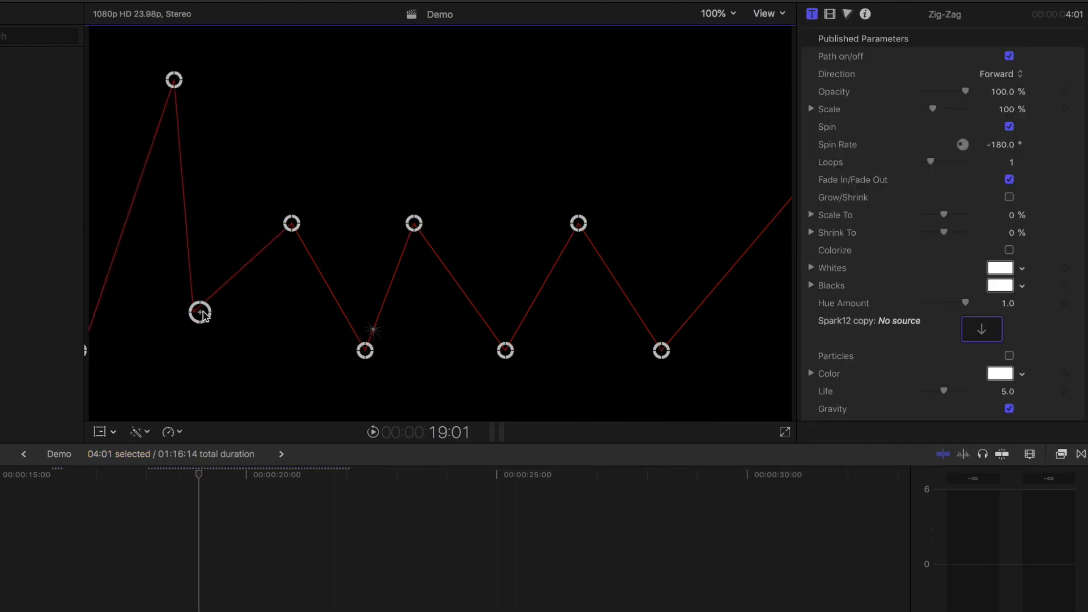
pyautogui.moveTo(291, 223); pyautogui.dragTo(321, 113)
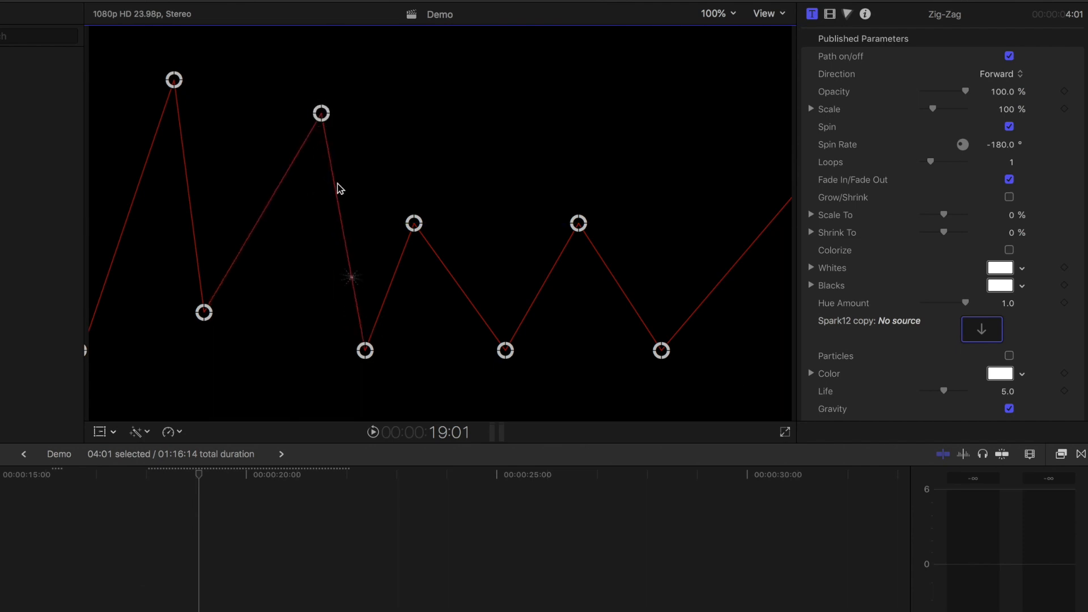
pyautogui.moveTo(411, 227); pyautogui.dragTo(507, 167)
pyautogui.moveTo(579, 224); pyautogui.dragTo(681, 170)
pyautogui.moveTo(505, 351); pyautogui.dragTo(560, 348)
pyautogui.moveTo(662, 351); pyautogui.dragTo(708, 350)
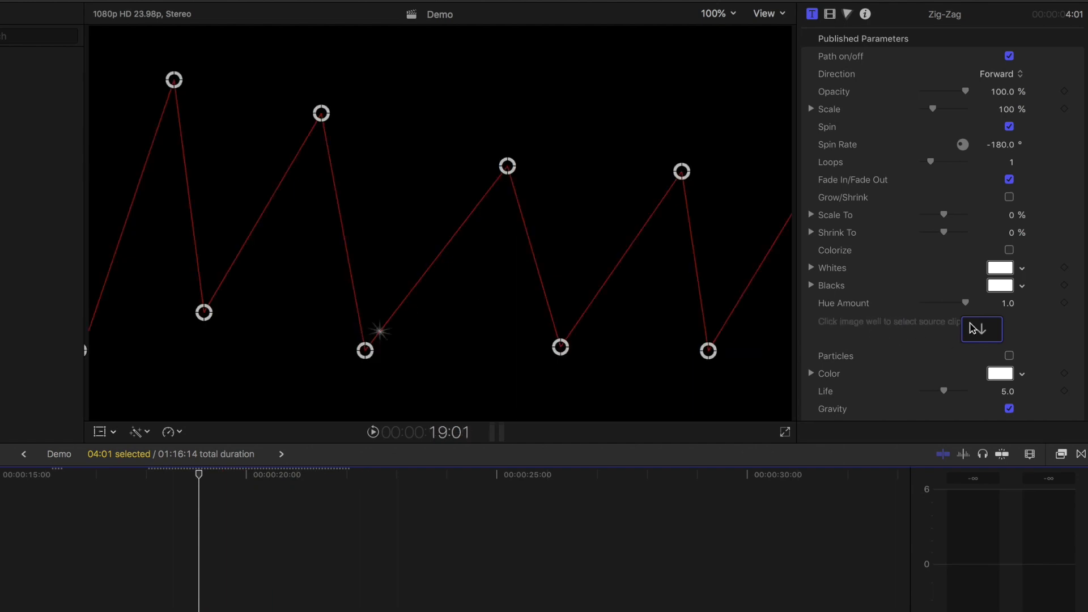
# - Use the conic-gradient color wheel clip as the source image for the Zig-Zag title's spark
pyautogui.click(994, 332)
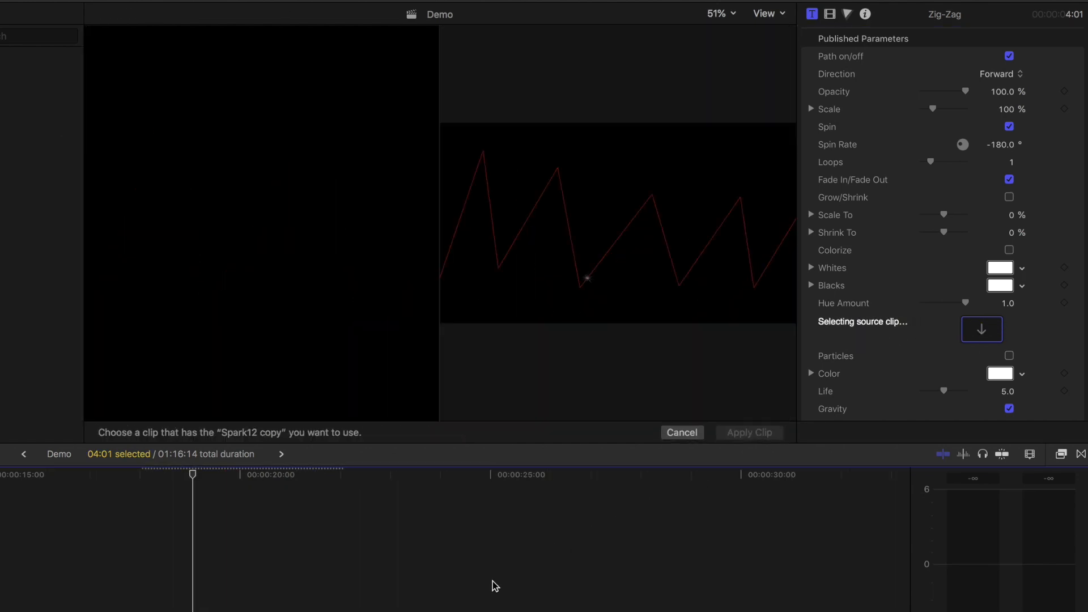
pyautogui.hscroll(3, 494, 586)
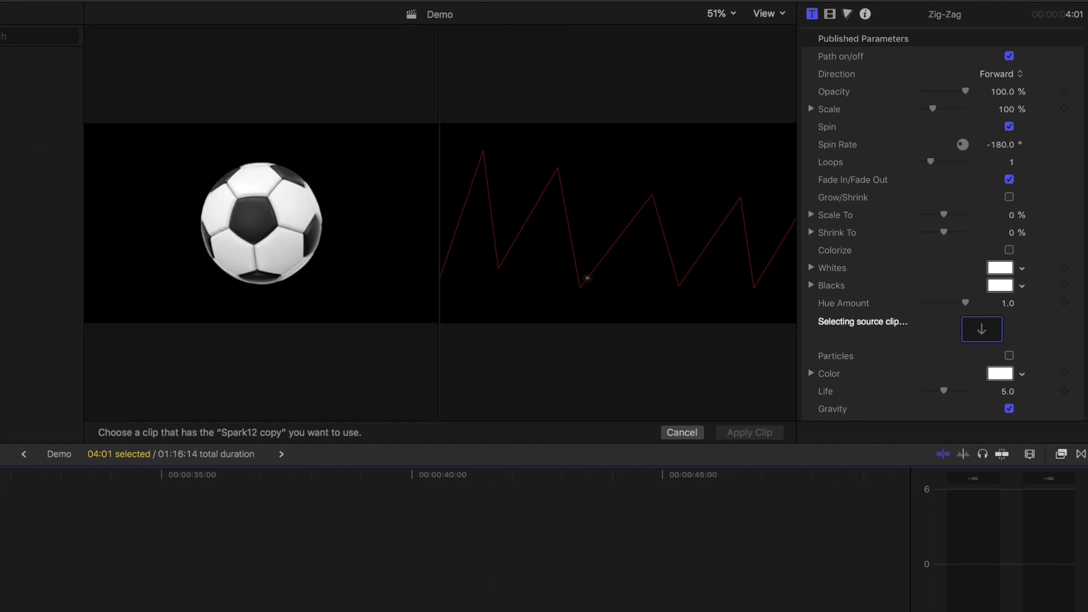
pyautogui.click(494, 611)
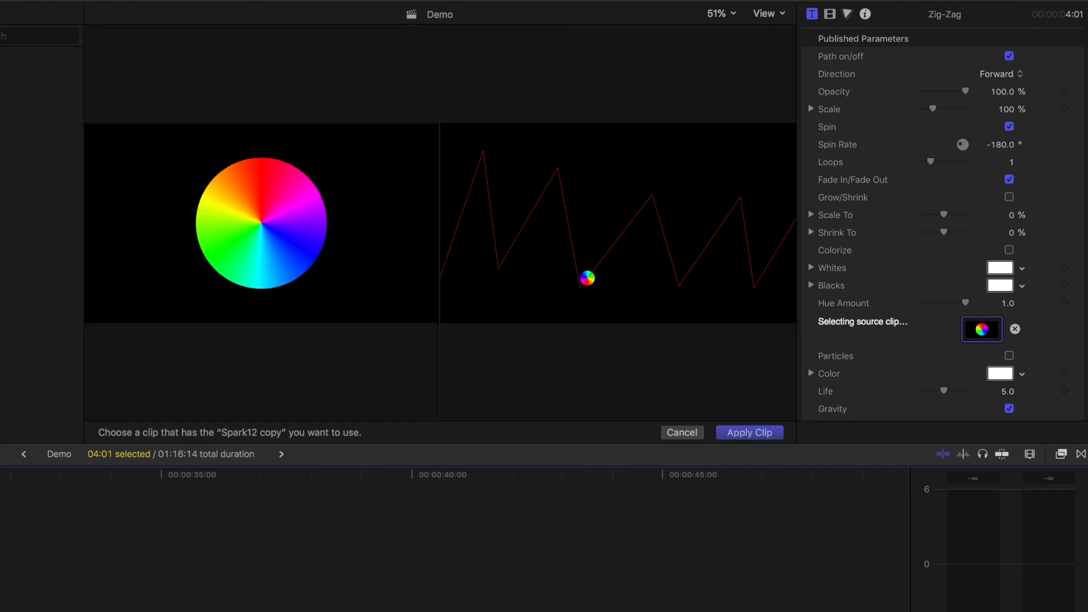
pyautogui.click(745, 435)
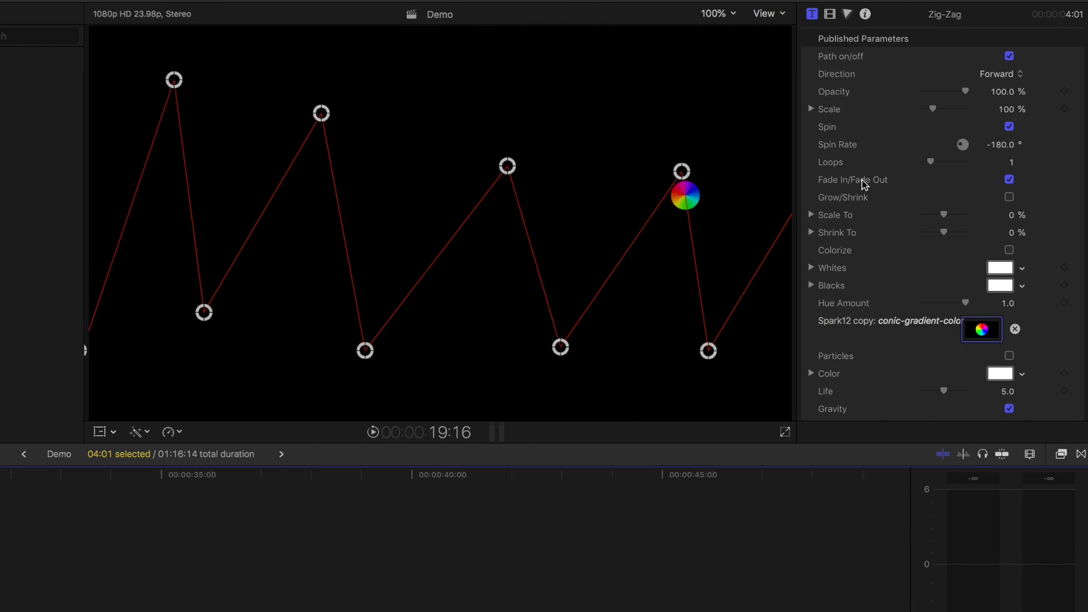
# - Set the Zig-Zag title's spin rate to 164° and preview the color wheel travelling along the path
pyautogui.moveTo(999, 144)
pyautogui.mouseDown()
pyautogui.moveTo(1000, 57)
pyautogui.moveTo(1000, 141)
pyautogui.mouseUp()
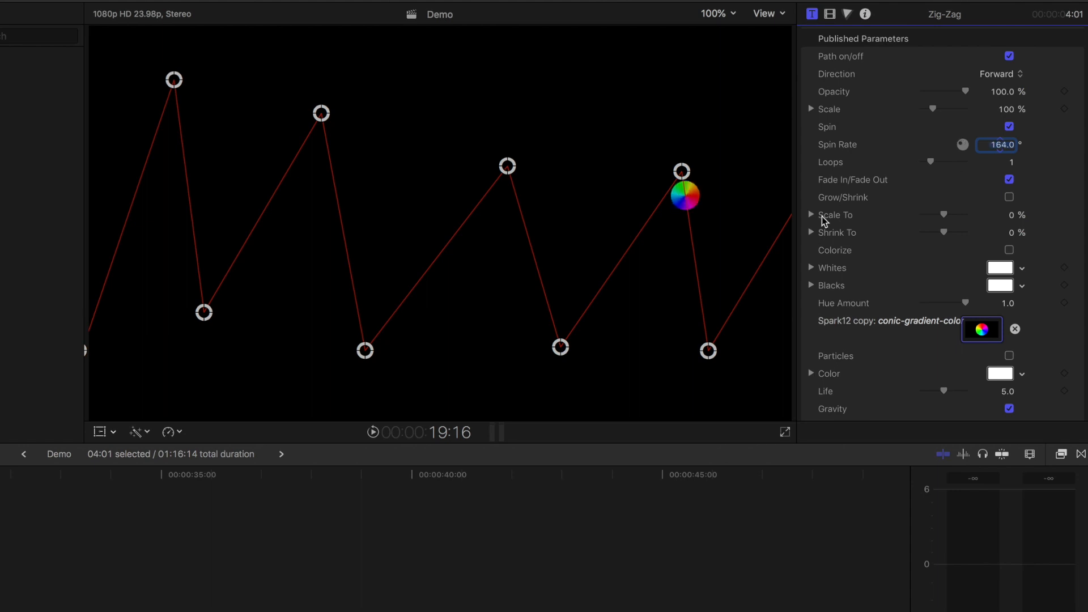
pyautogui.press('space')
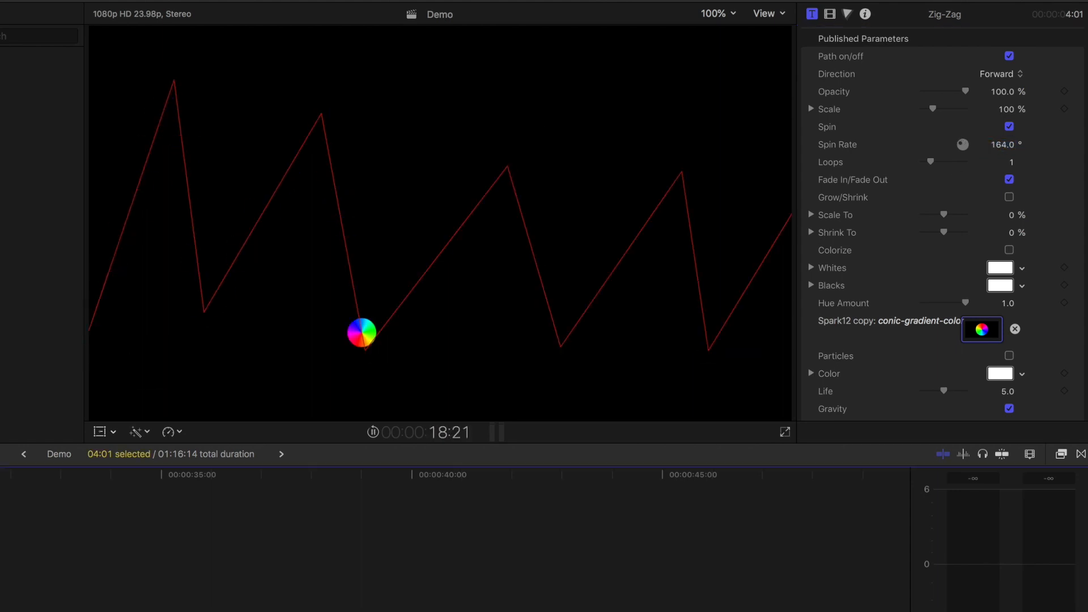
pyautogui.press('space')
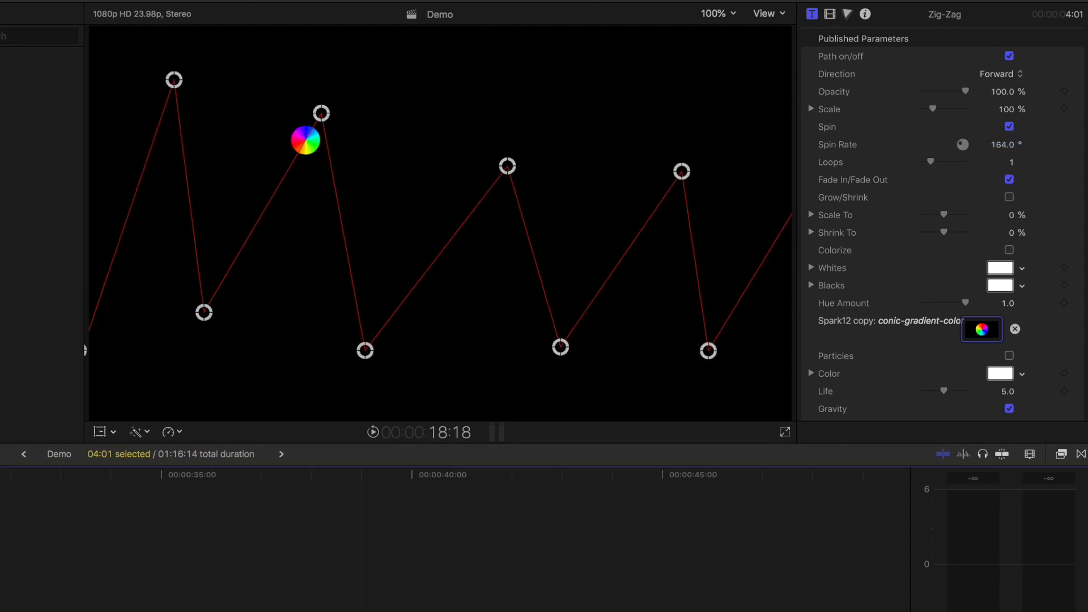
pyautogui.press('space')
pyautogui.press('space')
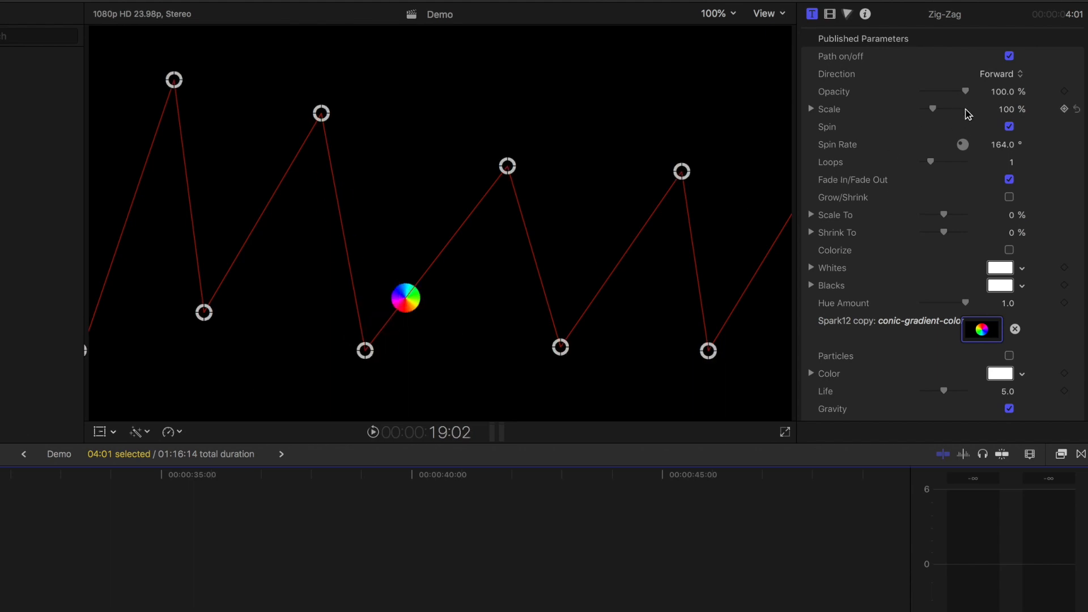
# - Hide the Zig-Zag title's path and play back the title
pyautogui.click(1010, 56)
pyautogui.press('space')
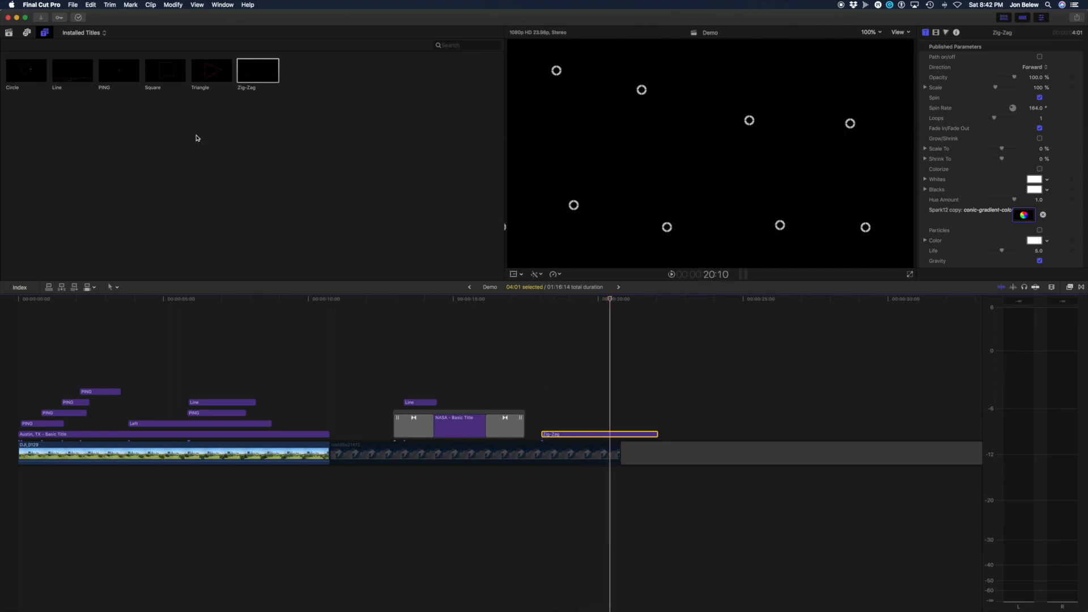
# - Add a Circle title after the Zig-Zag title and move its circle to the right in the frame
pyautogui.moveTo(26, 70); pyautogui.dragTo(669, 433)
pyautogui.click(685, 433)
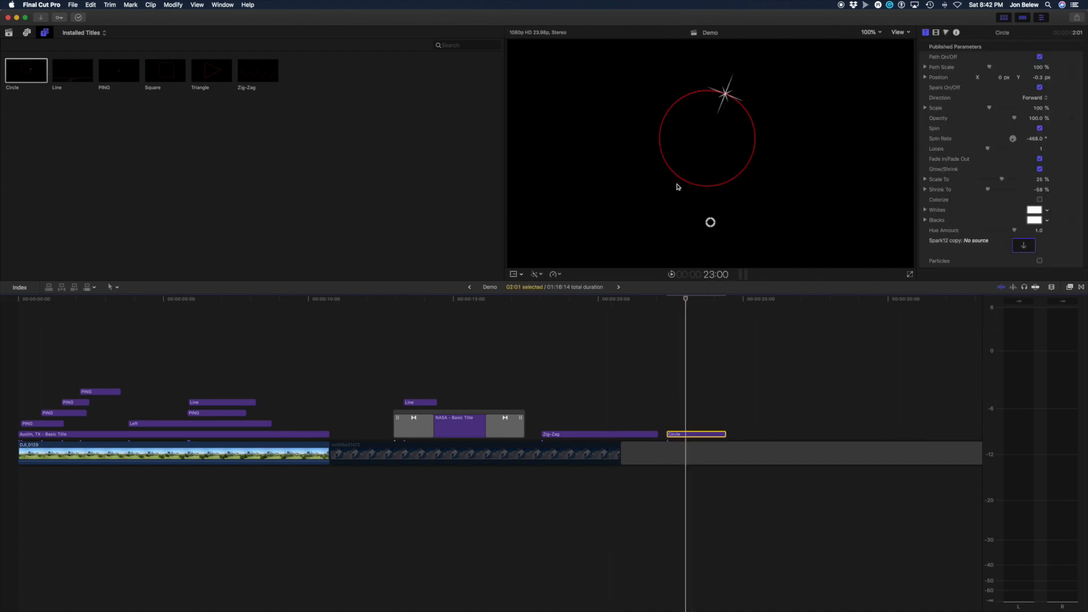
pyautogui.moveTo(711, 222); pyautogui.dragTo(756, 222)
# - Set the Circle title's path scale to 121% and preview the spark running around it
pyautogui.moveTo(993, 68); pyautogui.dragTo(991, 72)
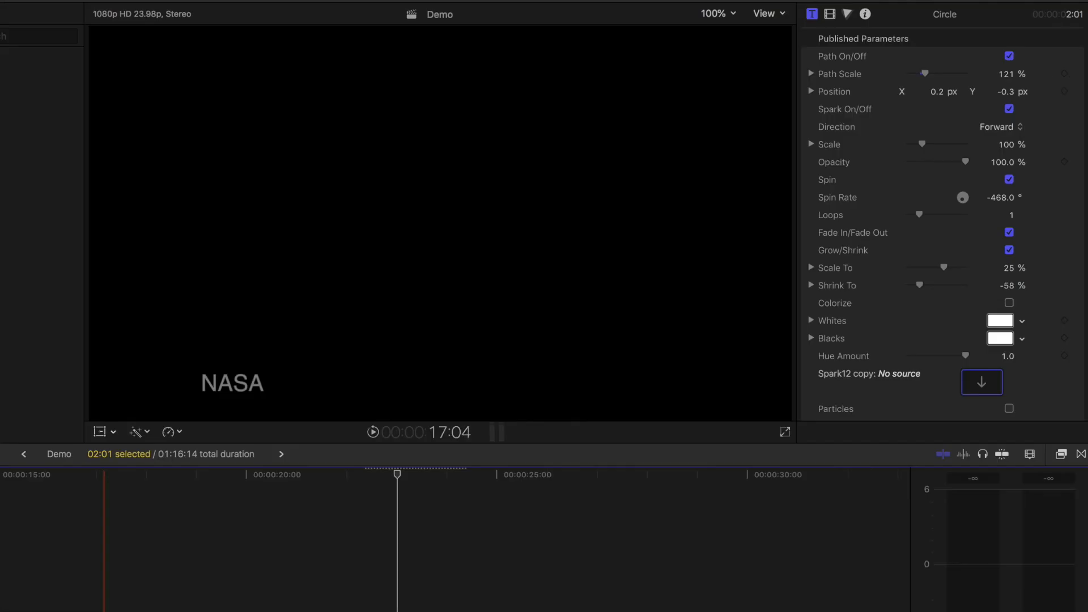
pyautogui.press('space')
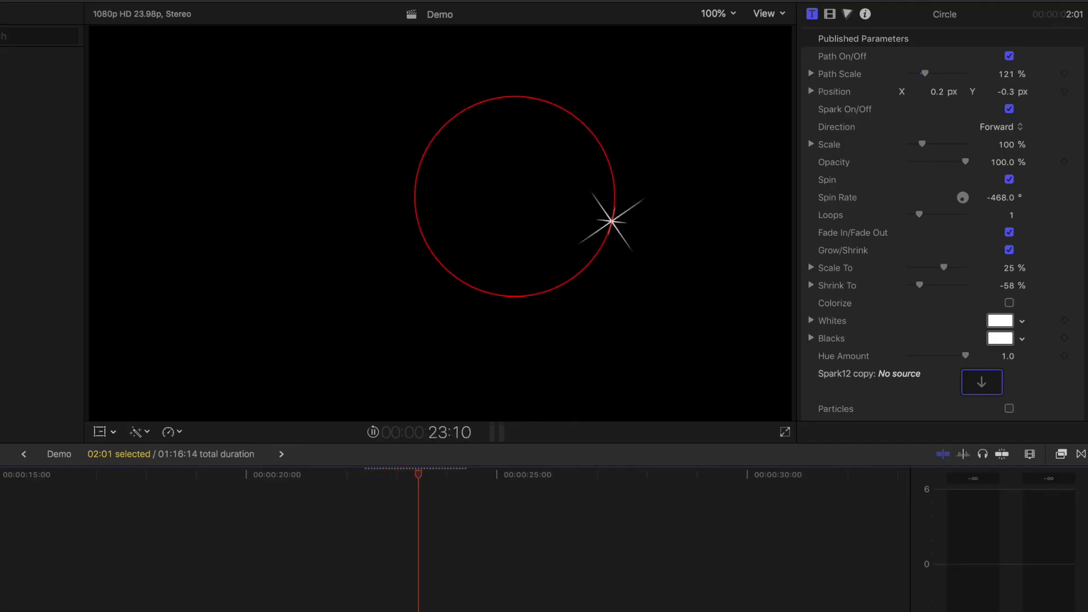
pyautogui.press('space')
pyautogui.scroll(-3, 854, 338)
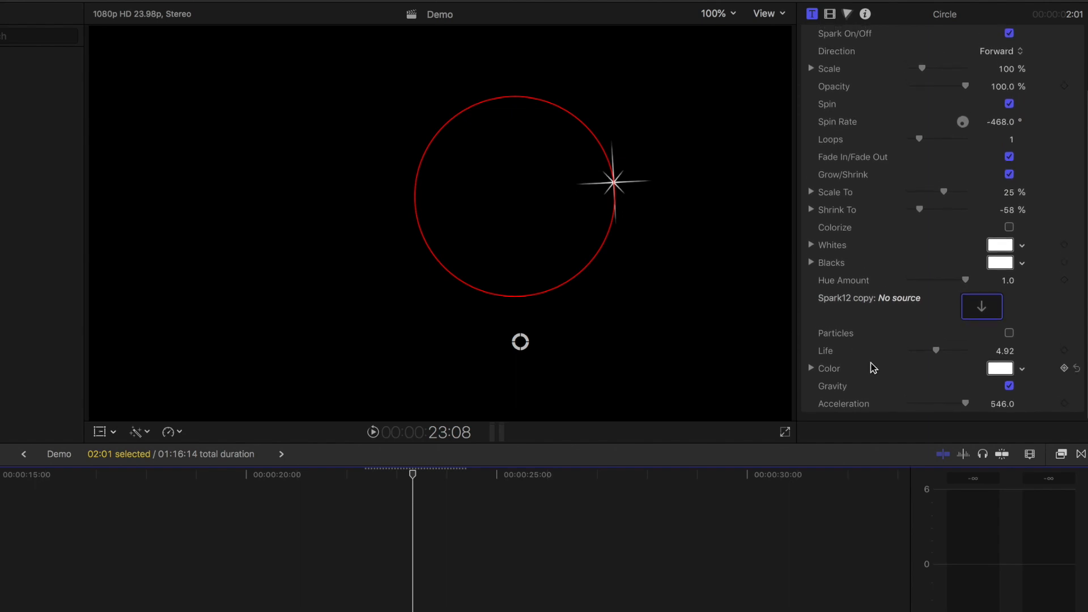
# - Turn on the Circle title's particles, switch off their gravity, and preview the particle trail
pyautogui.click(1002, 336)
pyautogui.press('space')
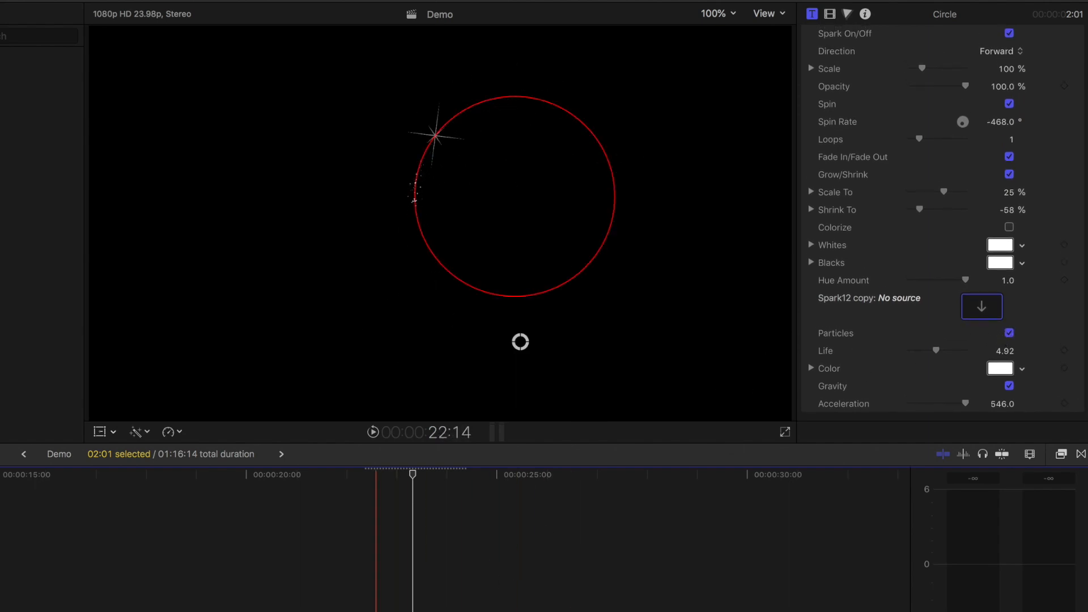
pyautogui.press('space')
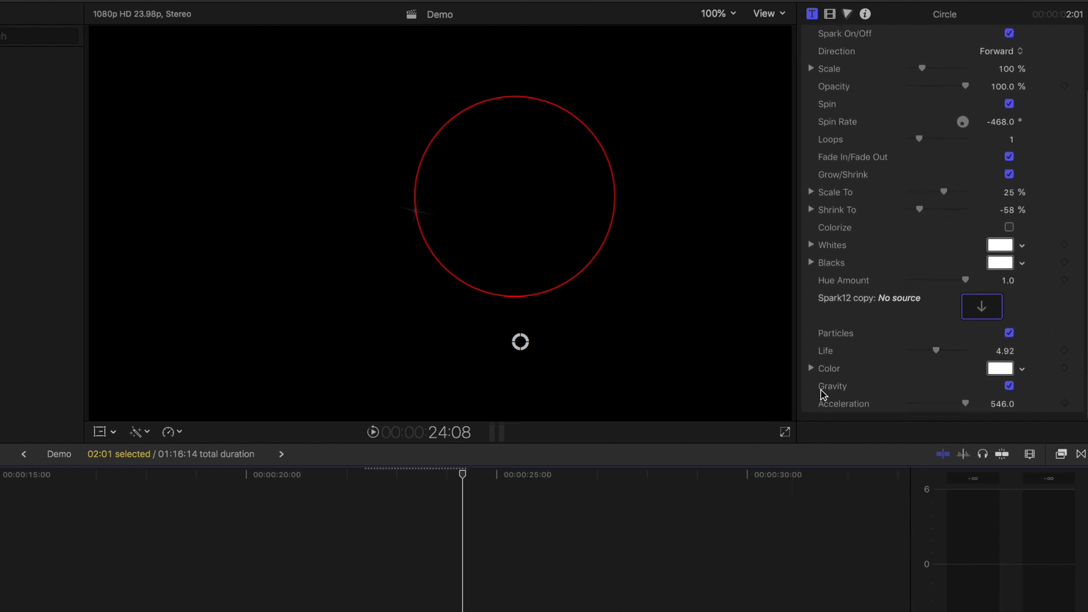
pyautogui.click(1009, 387)
pyautogui.press('space')
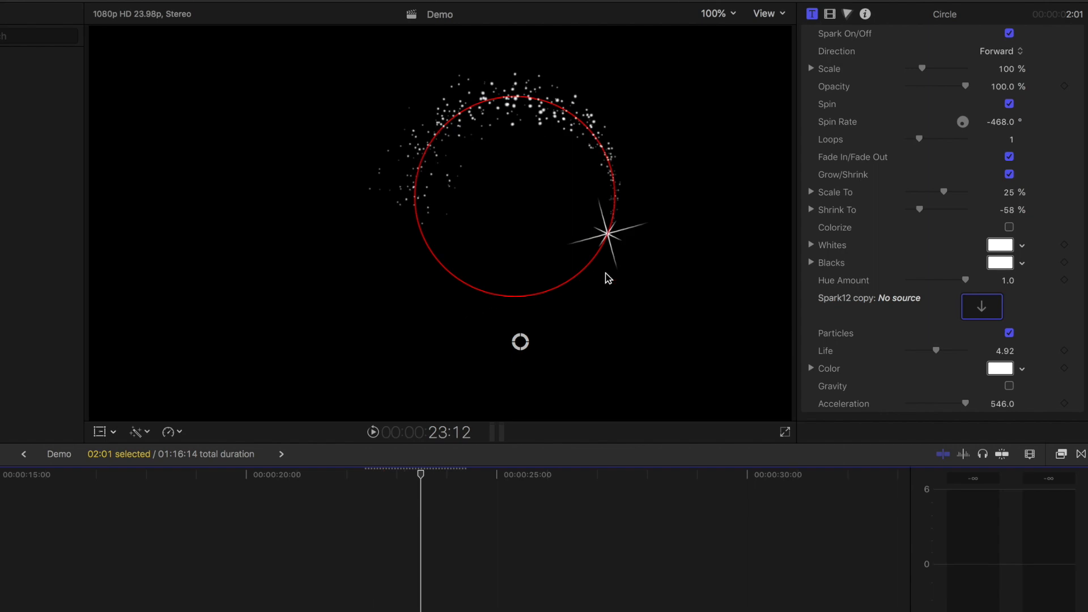
# - Set the Circle title's Scale To value to 100% and play back the growing spark
pyautogui.scroll(2, 810, 257)
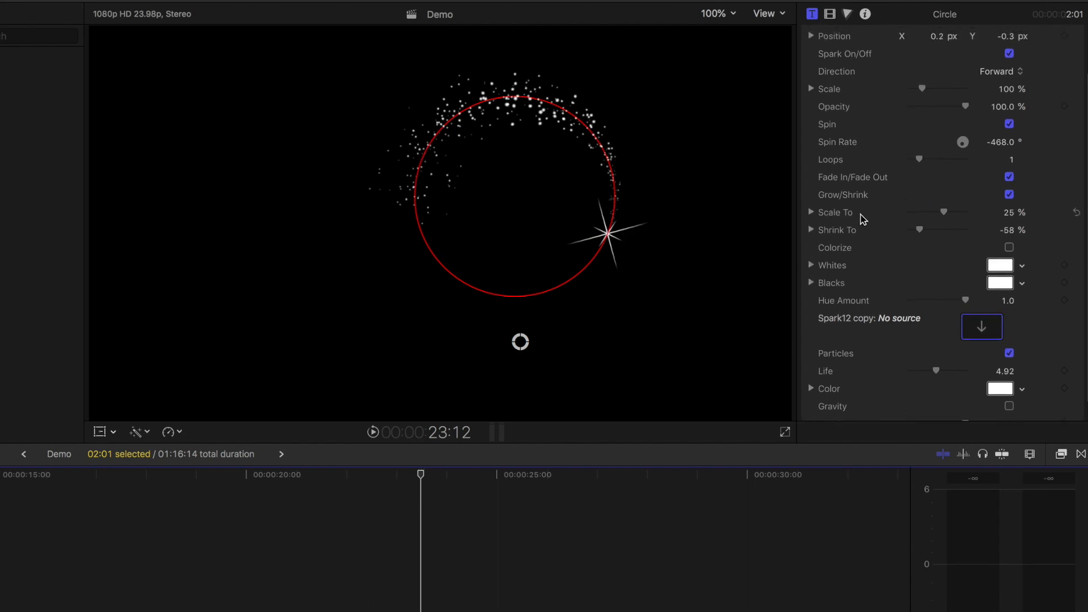
pyautogui.moveTo(945, 211); pyautogui.dragTo(973, 215)
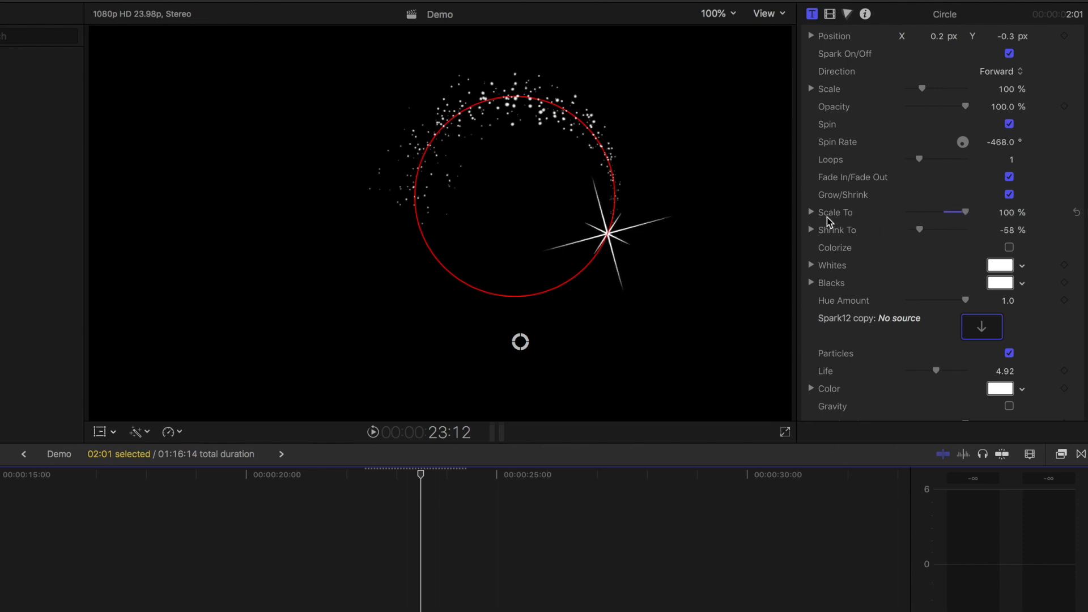
pyautogui.press('space')
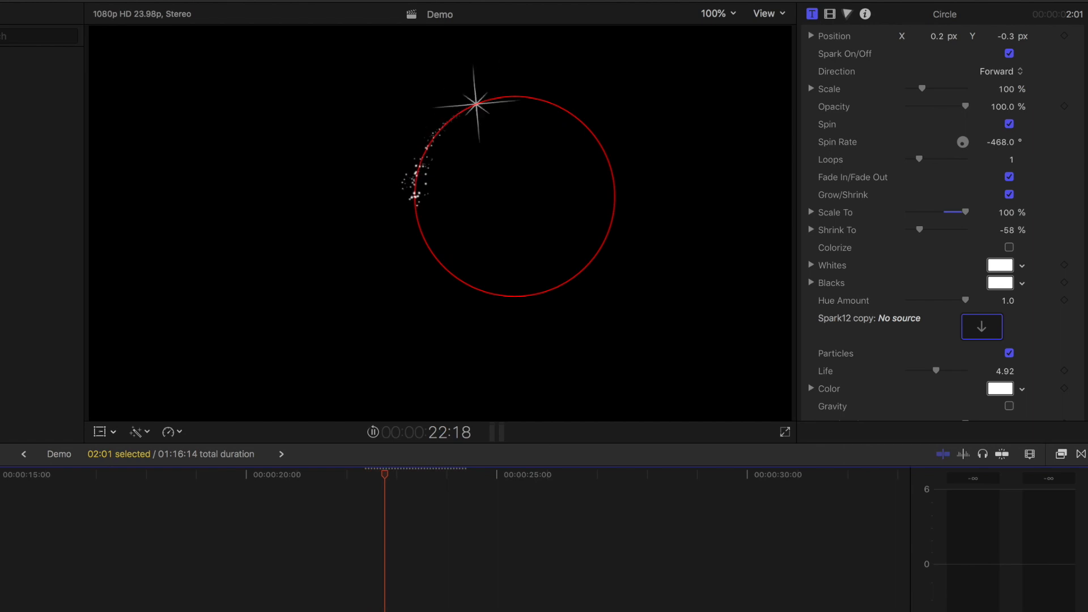
pyautogui.press('space')
pyautogui.press('space')
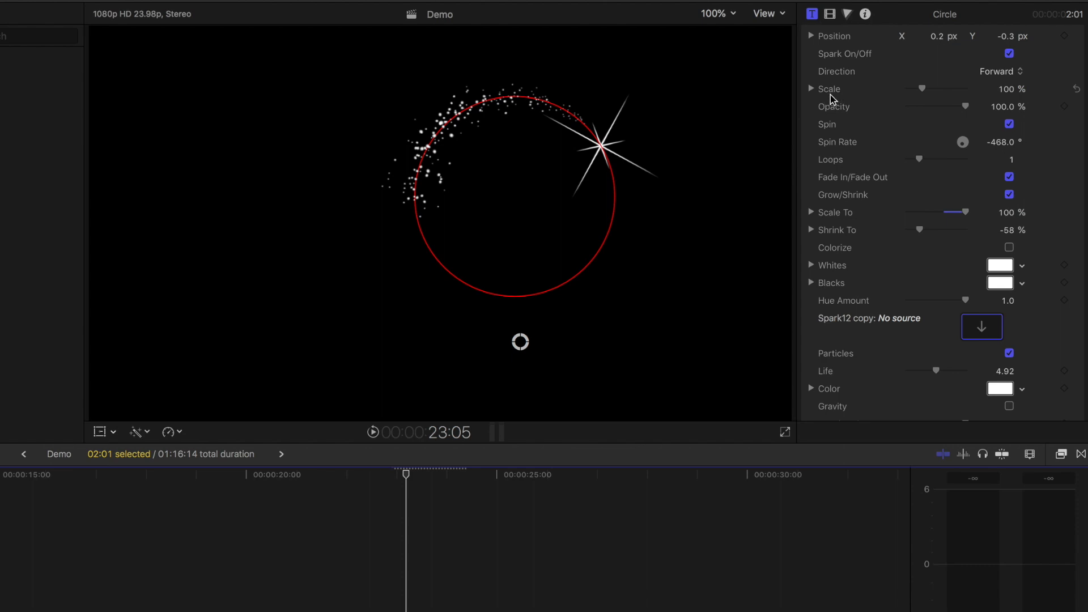
# - Set the Circle title's spark scale to 182% and preview the larger spark
pyautogui.moveTo(922, 88)
pyautogui.mouseDown()
pyautogui.moveTo(952, 90)
pyautogui.moveTo(934, 90)
pyautogui.mouseUp()
pyautogui.press('space')
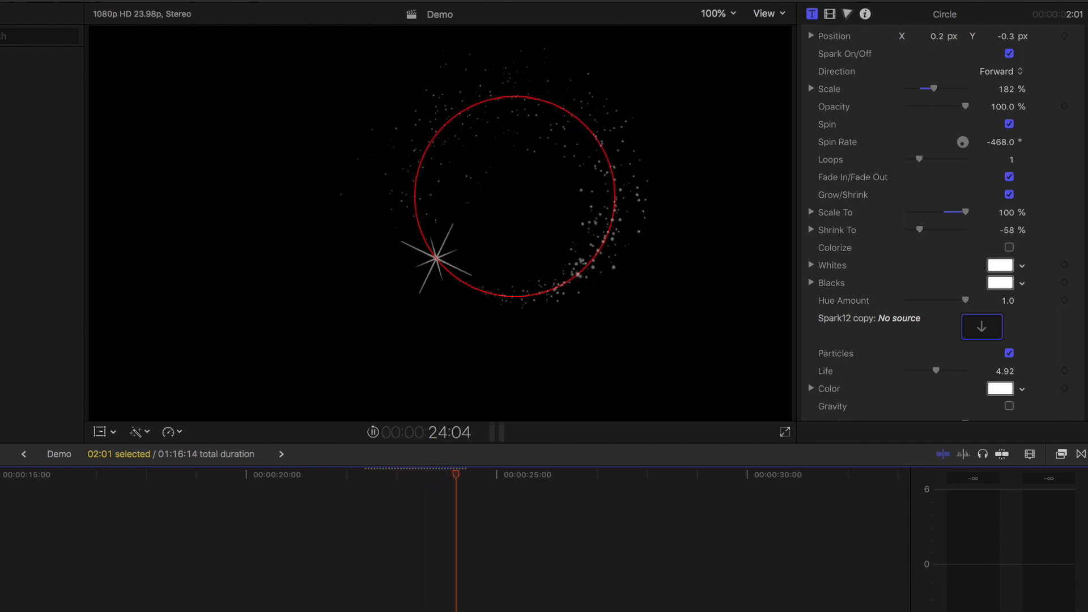
pyautogui.press('space')
# - Set the Circle title's spin rate to 34° and its Shrink To value to -100%, previewing the animation
pyautogui.moveTo(1004, 144); pyautogui.dragTo(1004, 3)
pyautogui.press('/')
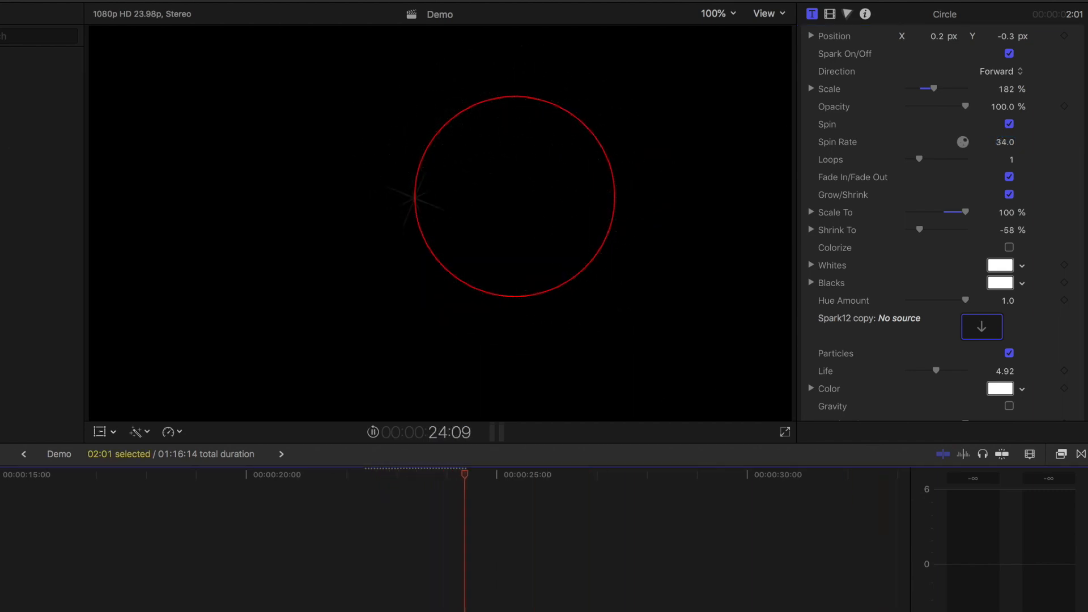
pyautogui.press('space')
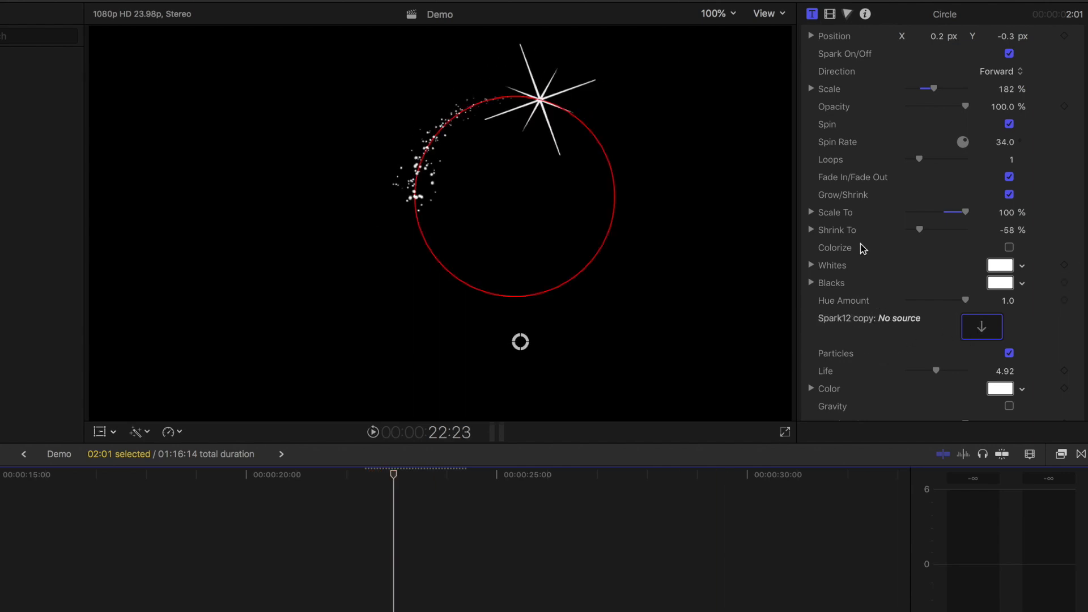
pyautogui.moveTo(922, 233); pyautogui.dragTo(916, 234)
pyautogui.press('space')
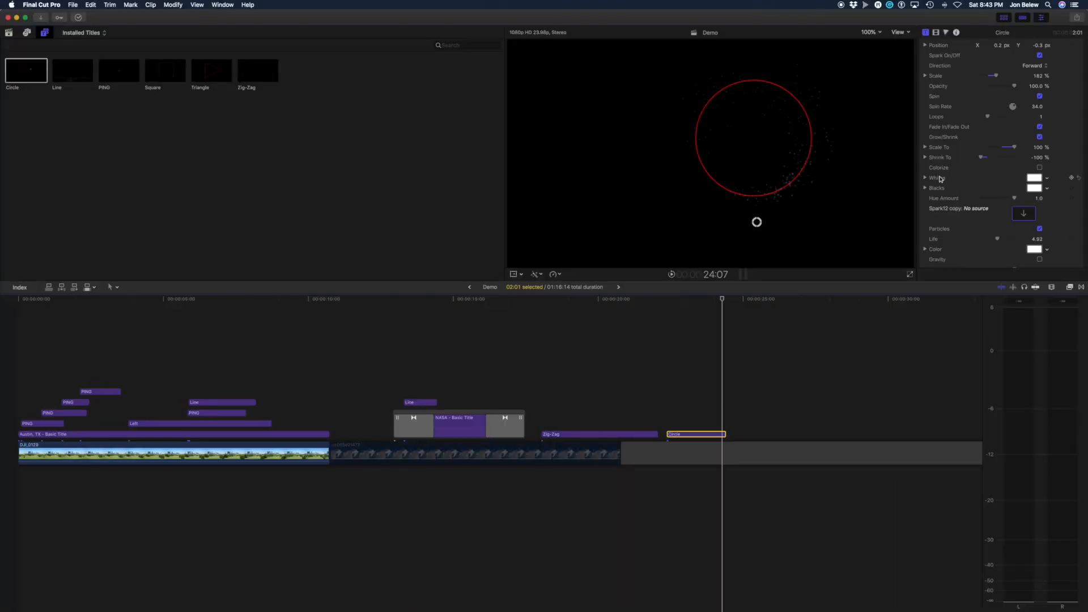
# - Park the playhead on the Circle title at 22:22, turn on Colorize and set the Whites color to blue
pyautogui.click(683, 403)
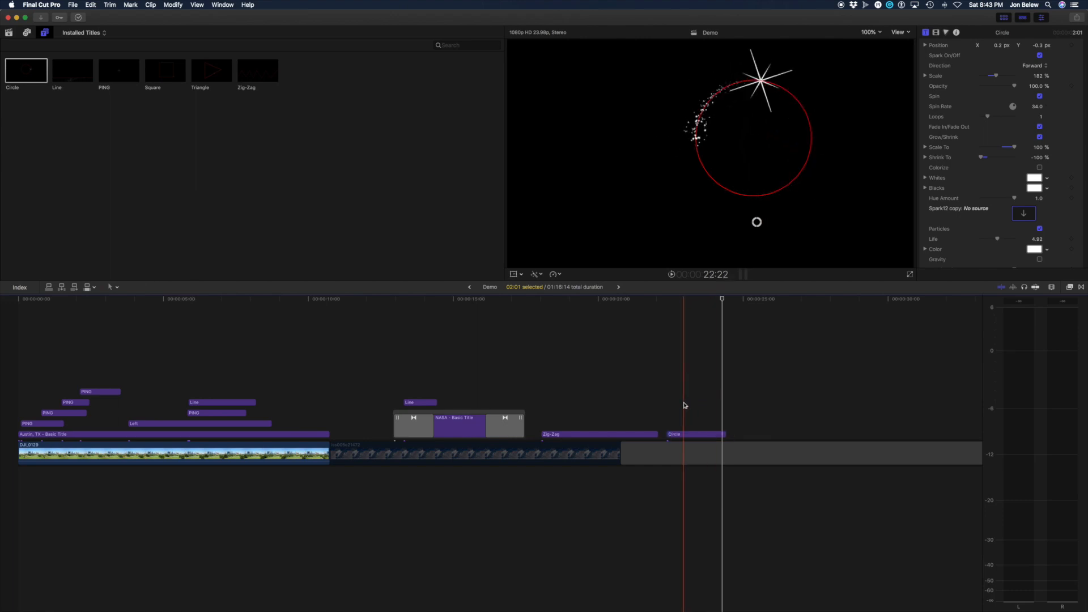
pyautogui.click(682, 435)
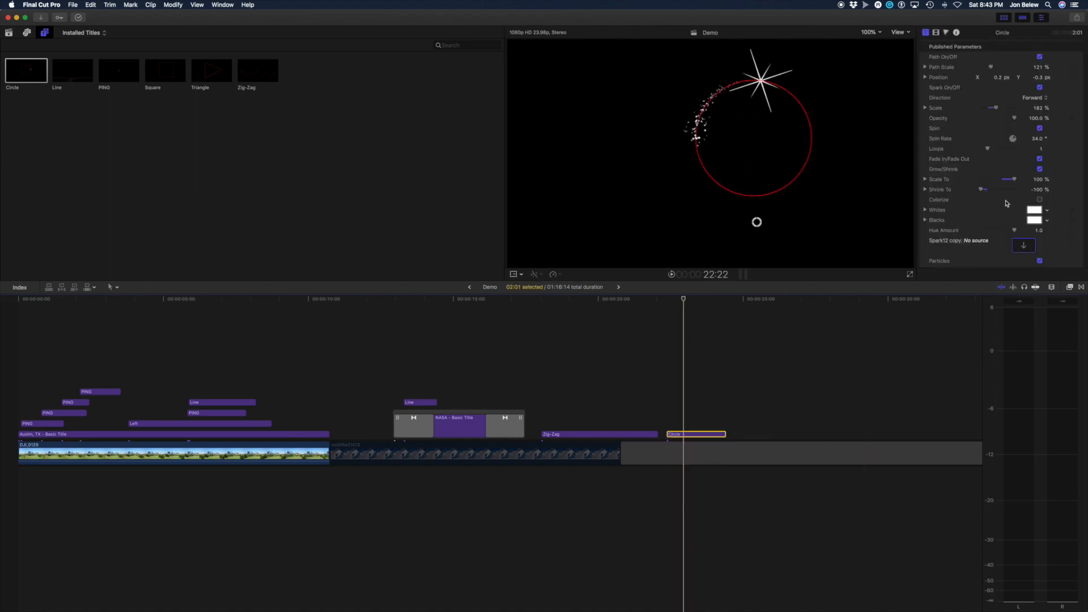
pyautogui.click(1039, 200)
pyautogui.click(1034, 210)
pyautogui.moveTo(359, 180); pyautogui.dragTo(303, 296)
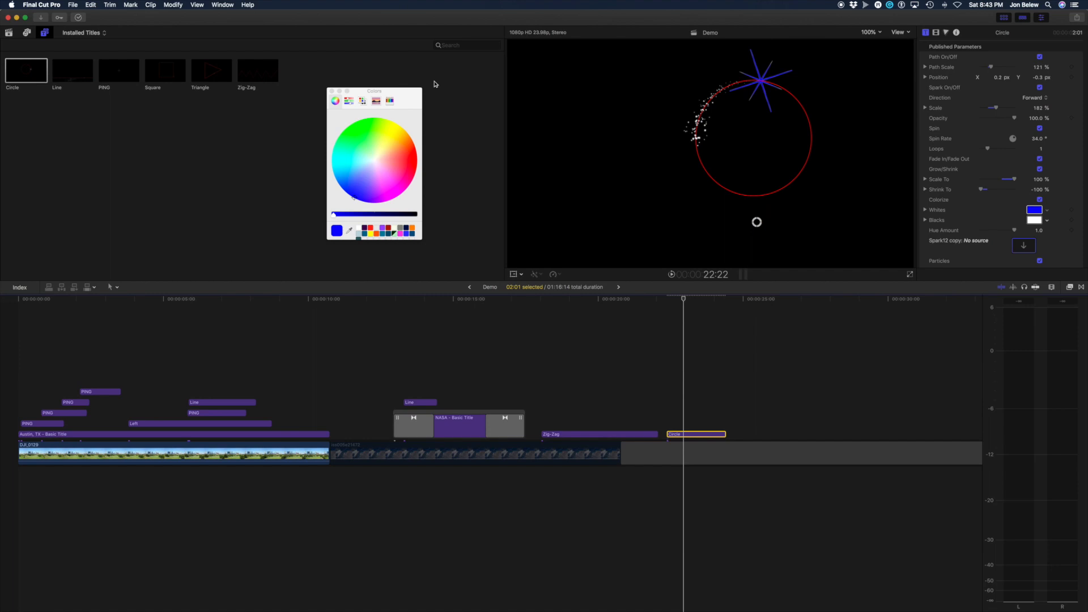
pyautogui.click(332, 91)
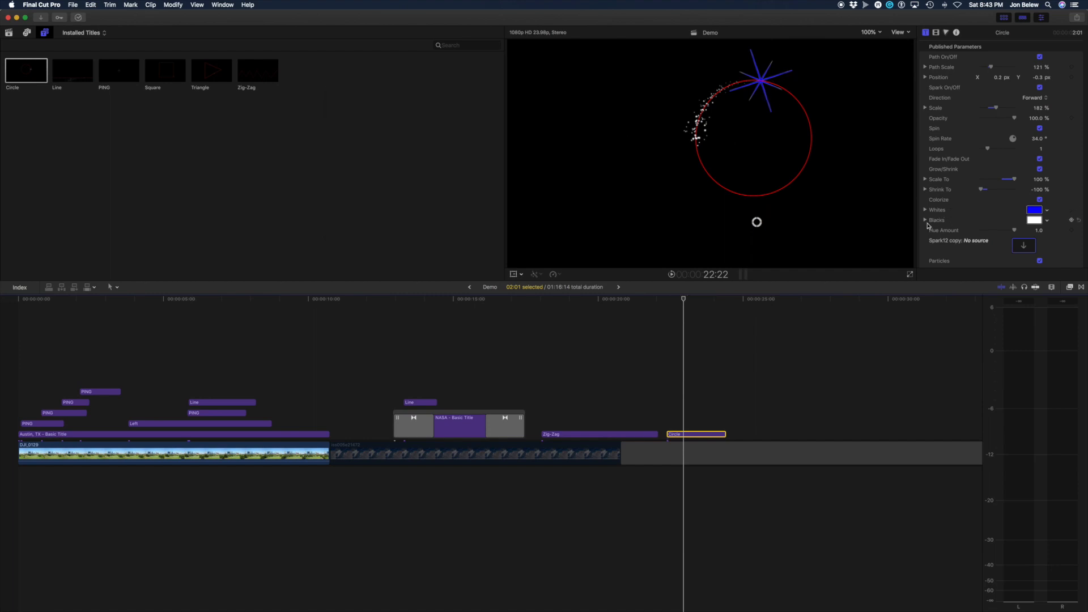
# - Set the Circle title's Blacks color to red and hide its path
pyautogui.click(1036, 221)
pyautogui.moveTo(385, 159); pyautogui.dragTo(473, 165)
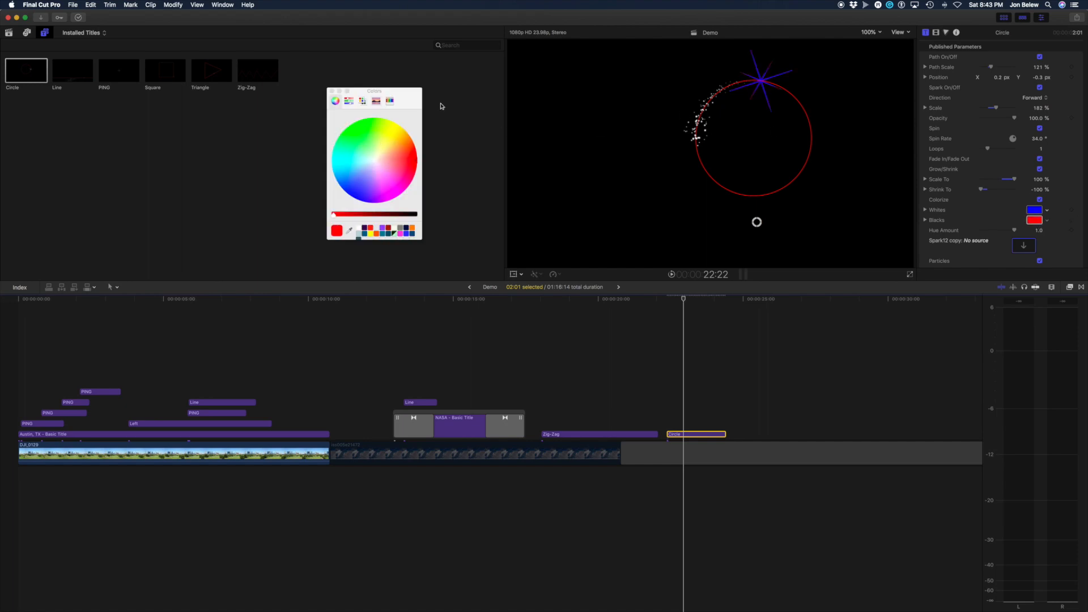
pyautogui.click(332, 91)
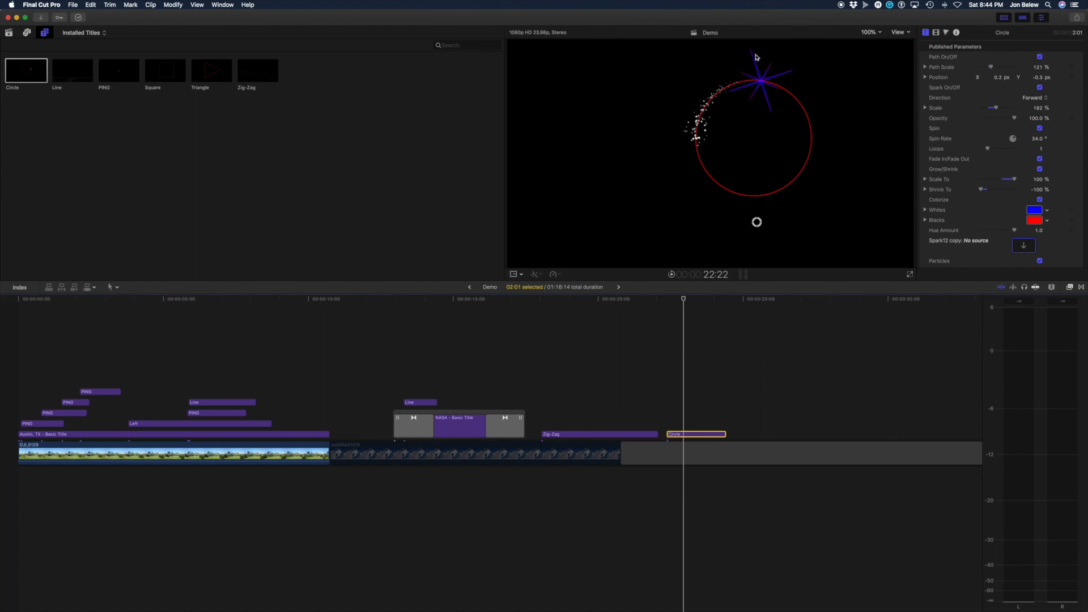
pyautogui.click(1040, 56)
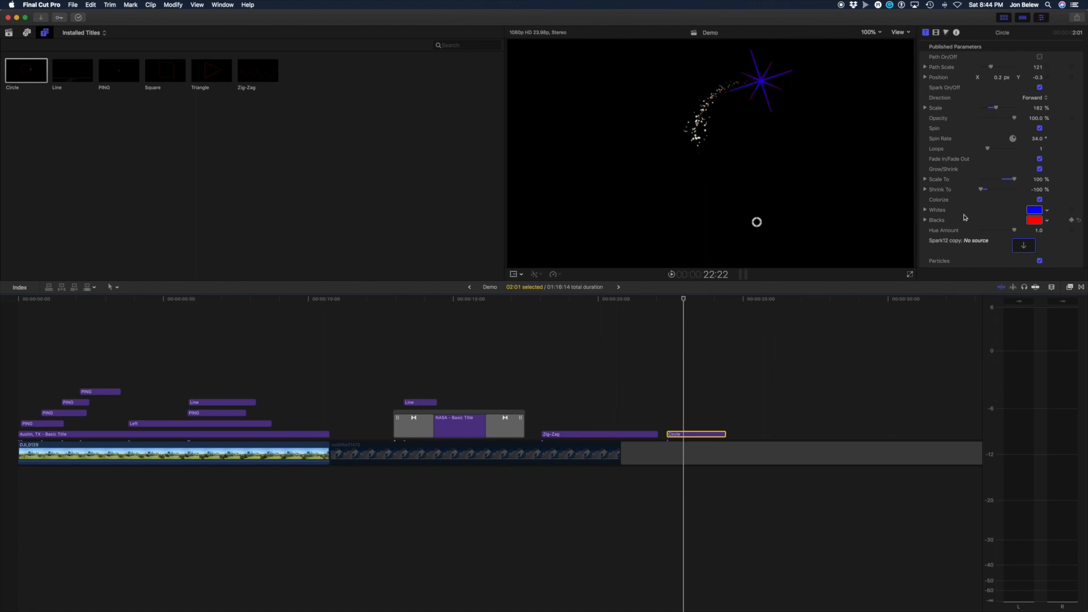